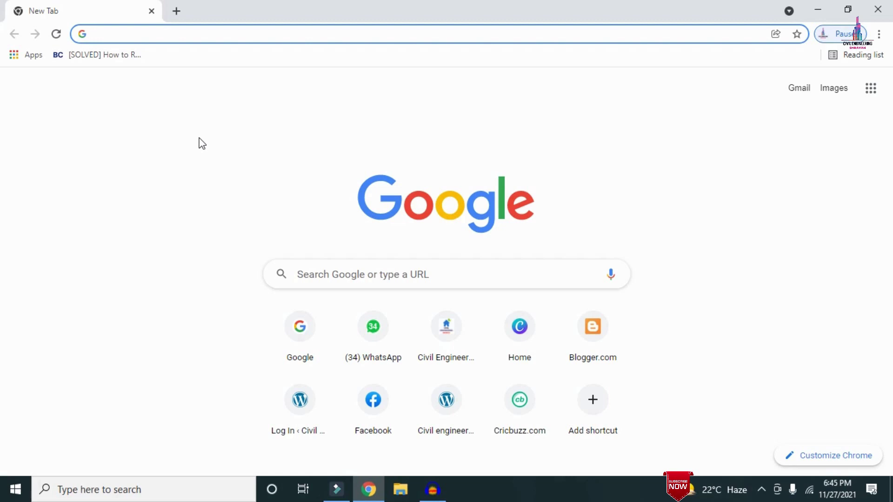
- Paste civilbasics123.com into the Chrome address bar and load the site
type("http://civilbasics123.com/")
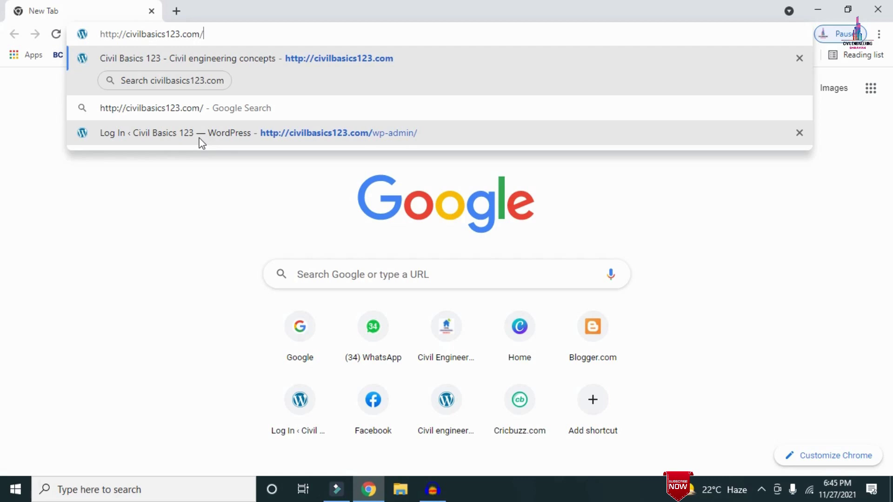
key("Return")
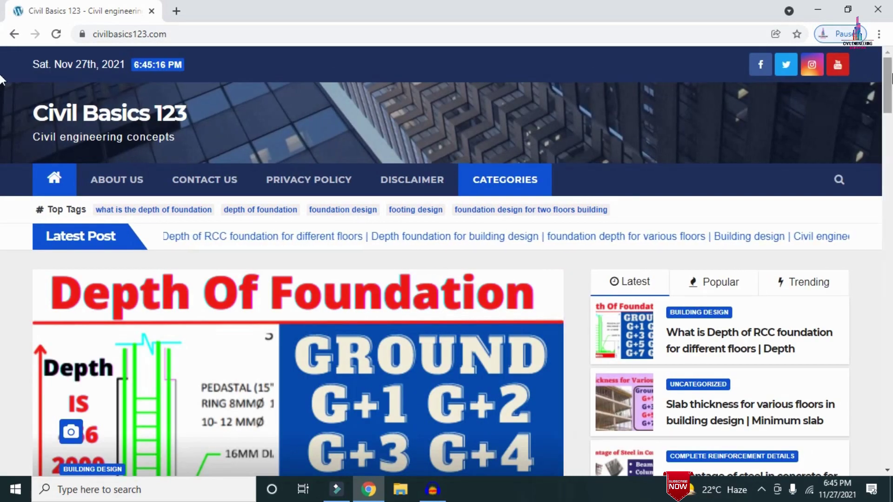
scroll(1, 80, "down", 7)
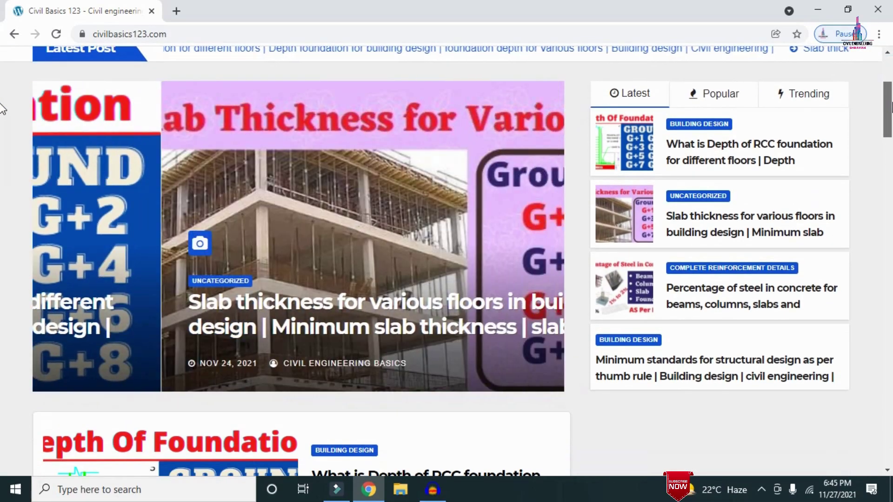
scroll(1, 135, "down", 4)
scroll(1, 104, "up", 11)
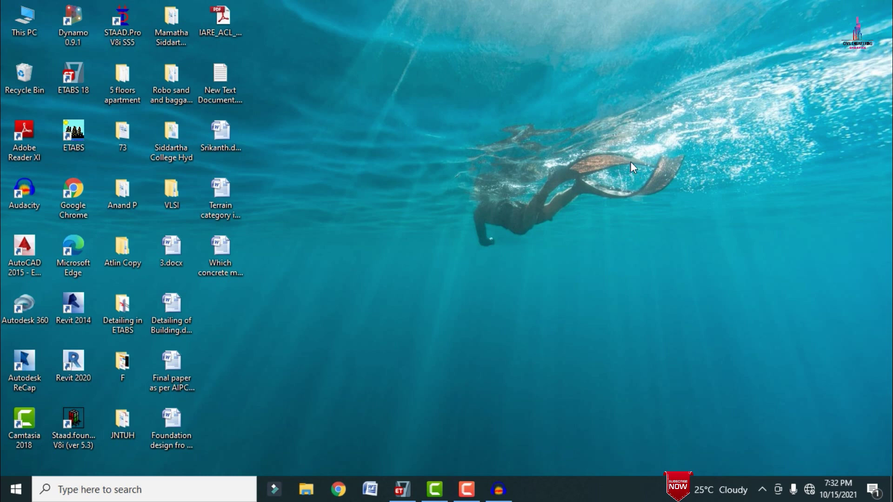
- Restore the ETABS window showing the Apartment model from the taskbar
left_click(402, 489)
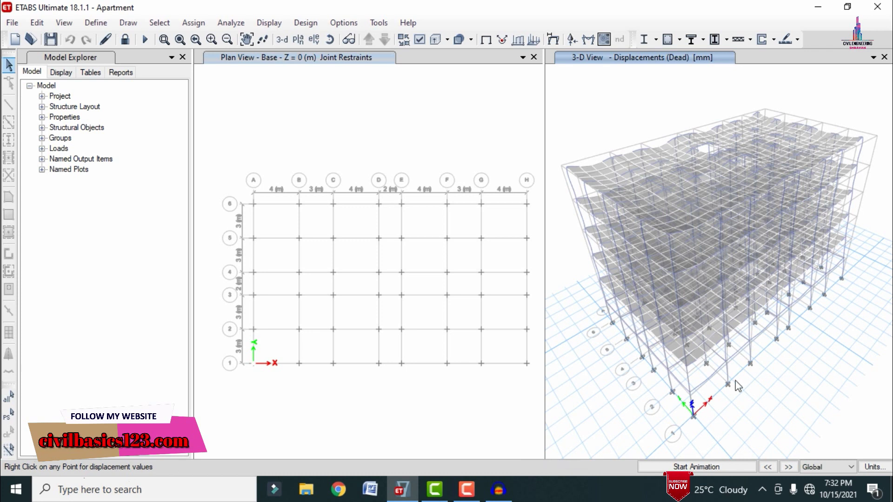
- Read joint 749's dead-load displacements and move the plan view to Story 5 (Z = 18 m)
right_click(617, 377)
left_click(416, 113)
left_click(385, 40)
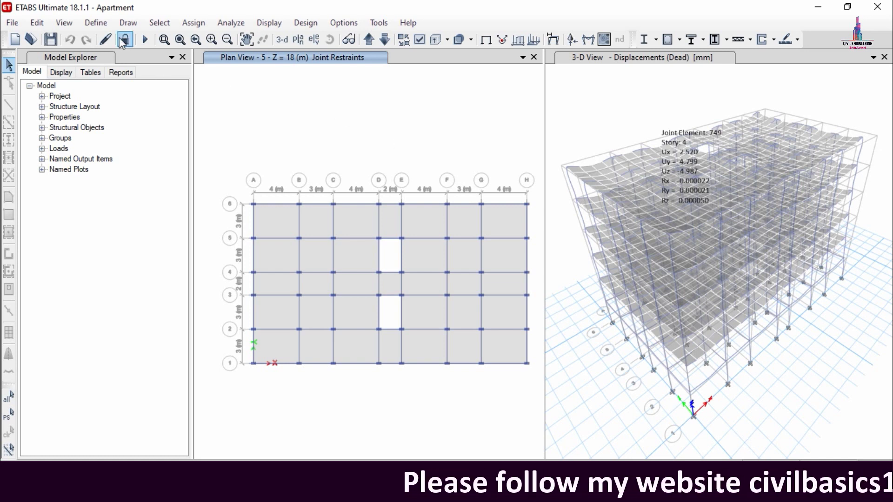
- Unlock the model, discarding its analysis results, and start Add Design Strips
left_click(134, 42)
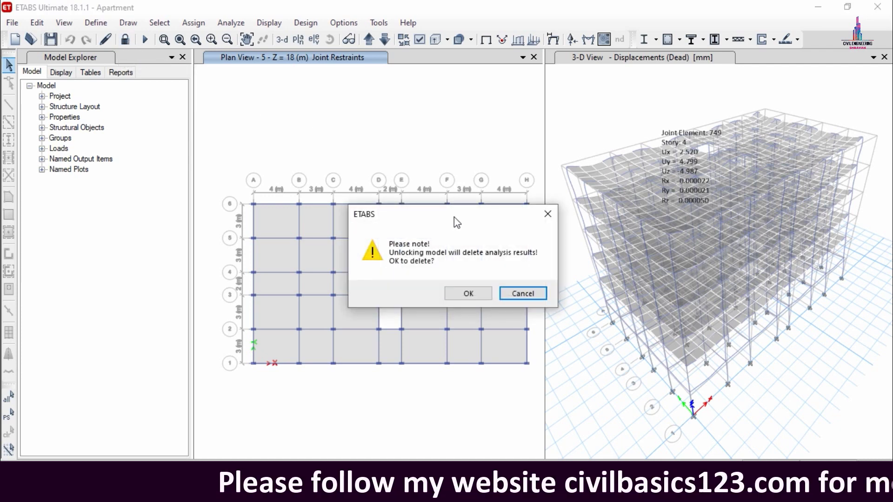
left_click(468, 292)
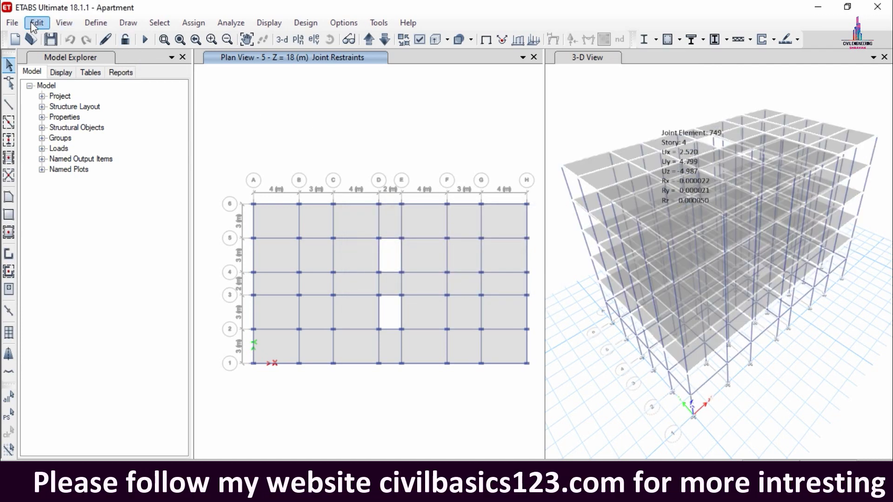
left_click(37, 22)
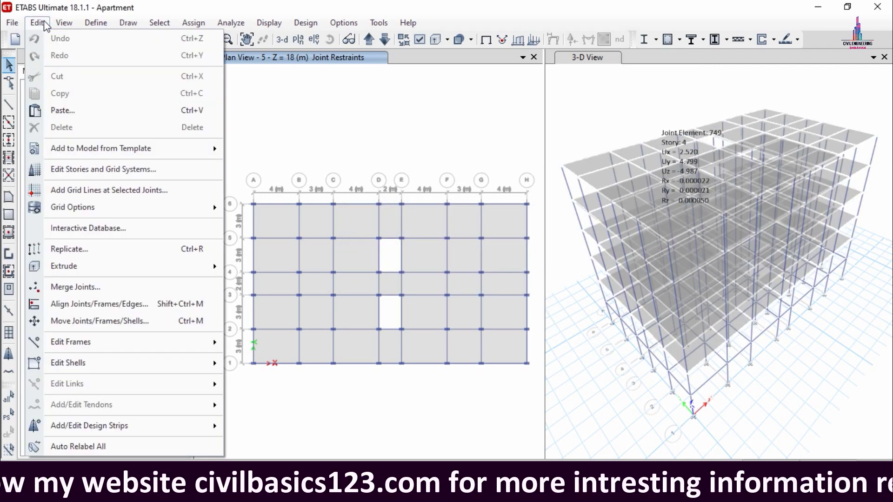
mouse_move(110, 427)
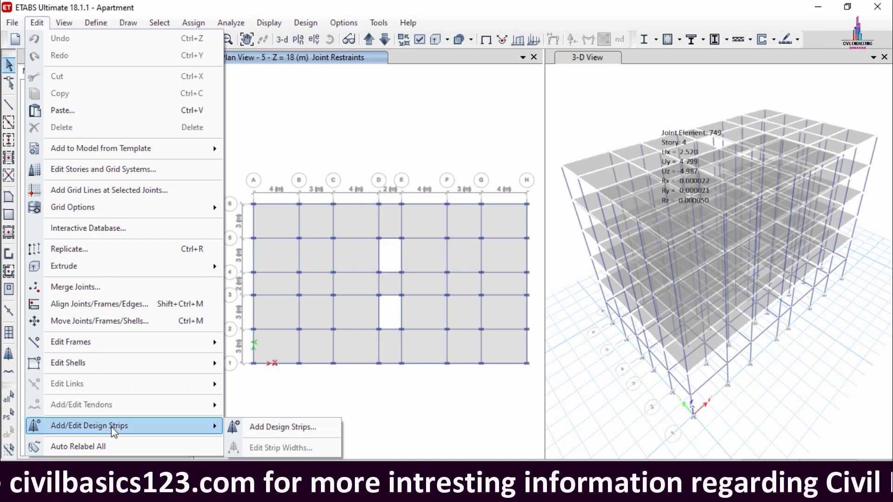
left_click(259, 428)
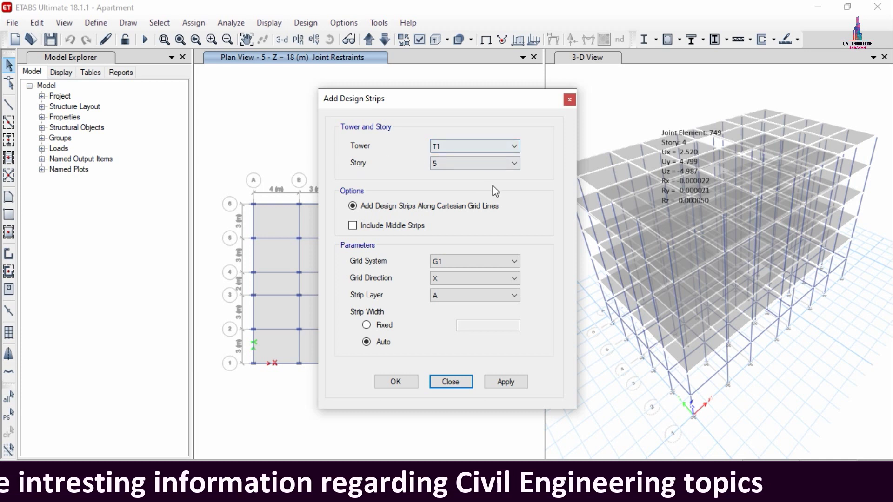
- Add Story 5 design strips: X direction on layer A, Y direction on layer B
left_click(443, 280)
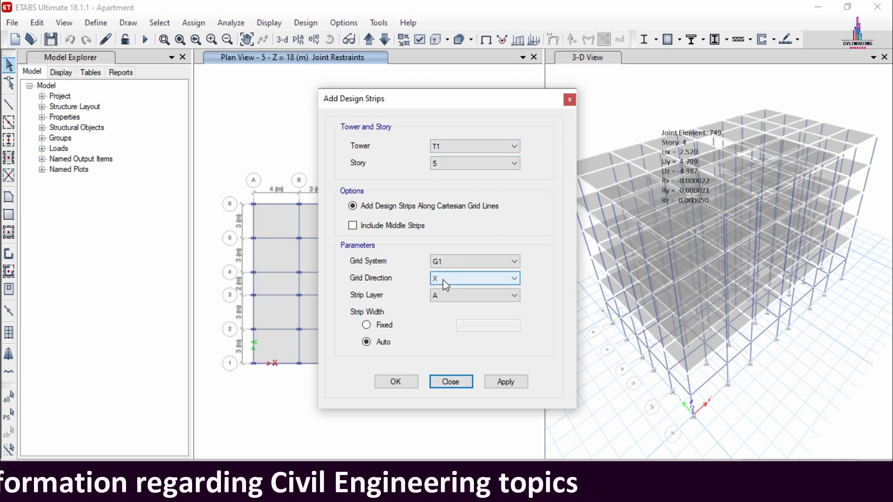
left_click(499, 385)
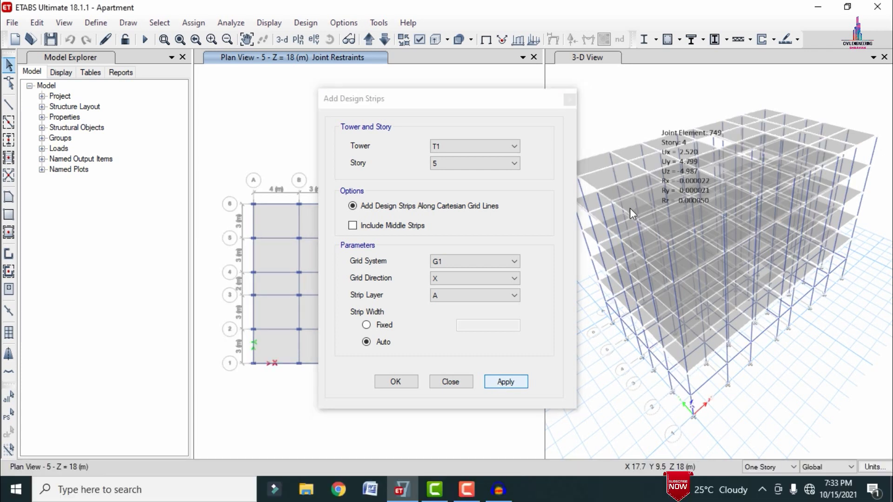
left_click(468, 279)
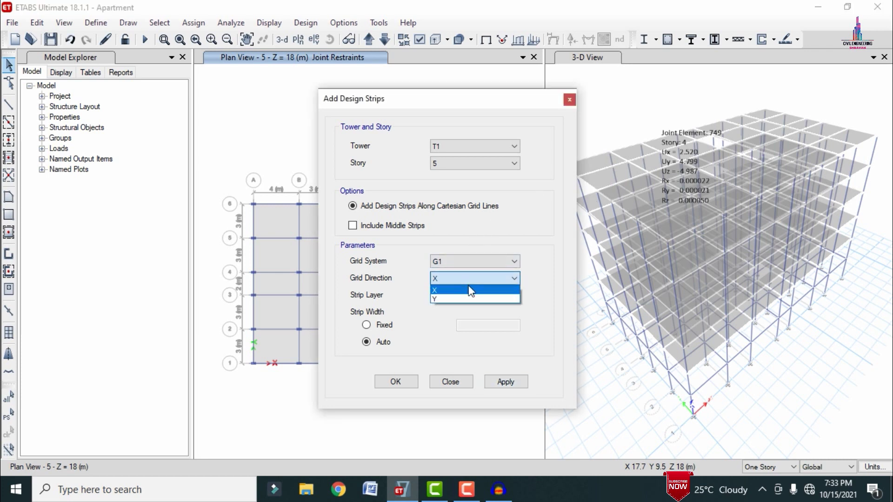
left_click(466, 299)
left_click(463, 297)
left_click(458, 312)
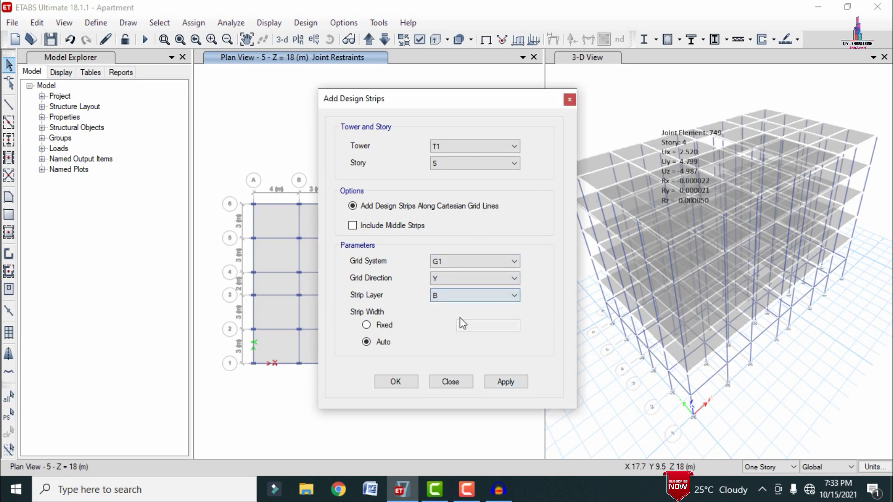
left_click(506, 382)
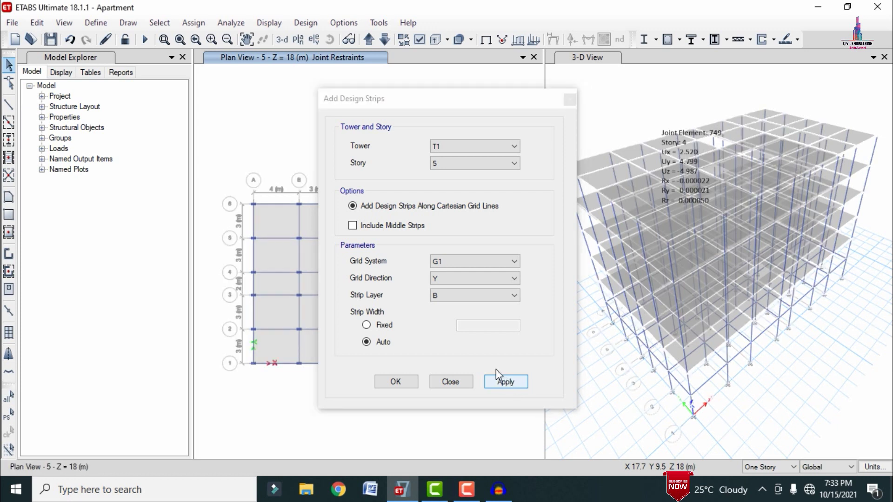
- Switch to Story 4 and add X-direction design strips on layer A
left_click(479, 163)
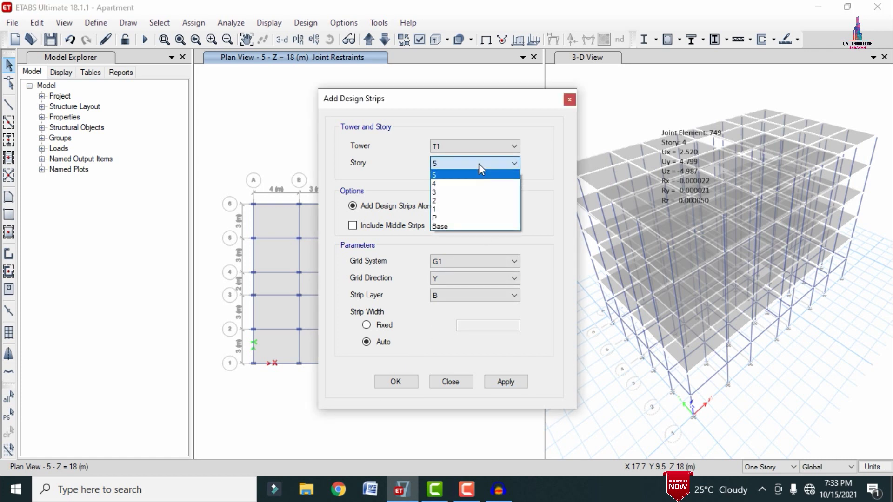
left_click(472, 186)
left_click(454, 278)
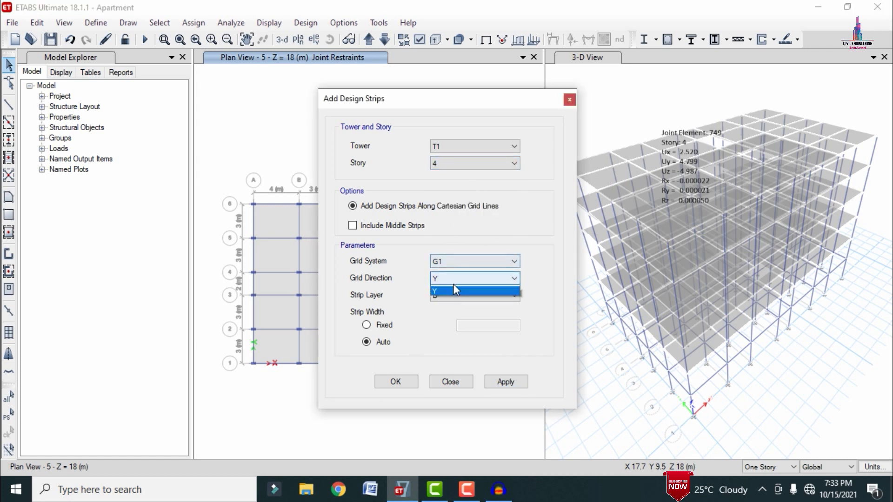
left_click(451, 289)
left_click(465, 297)
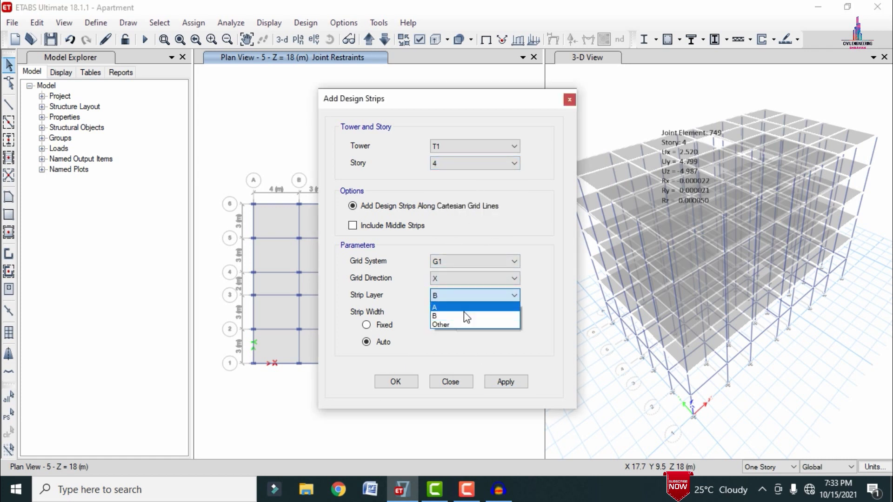
left_click(460, 305)
left_click(506, 389)
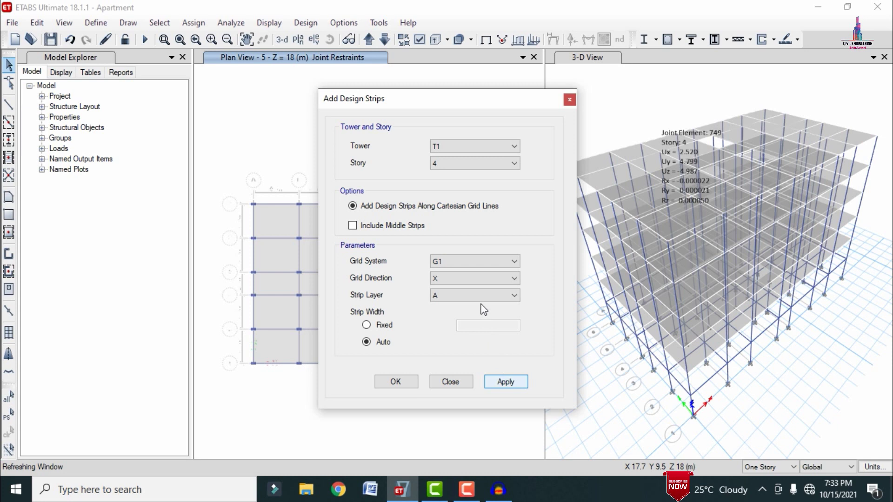
- Add Story 4 Y-direction design strips on layer B
left_click(480, 279)
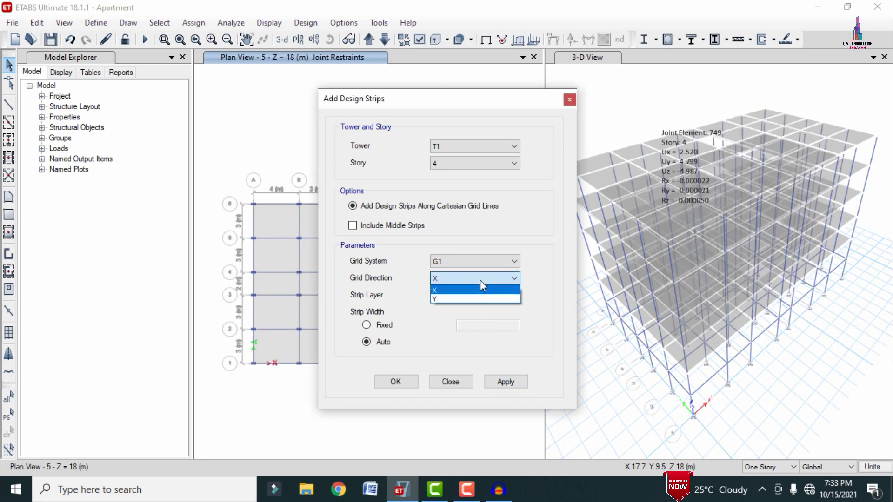
left_click(473, 301)
left_click(473, 298)
left_click(466, 317)
left_click(503, 385)
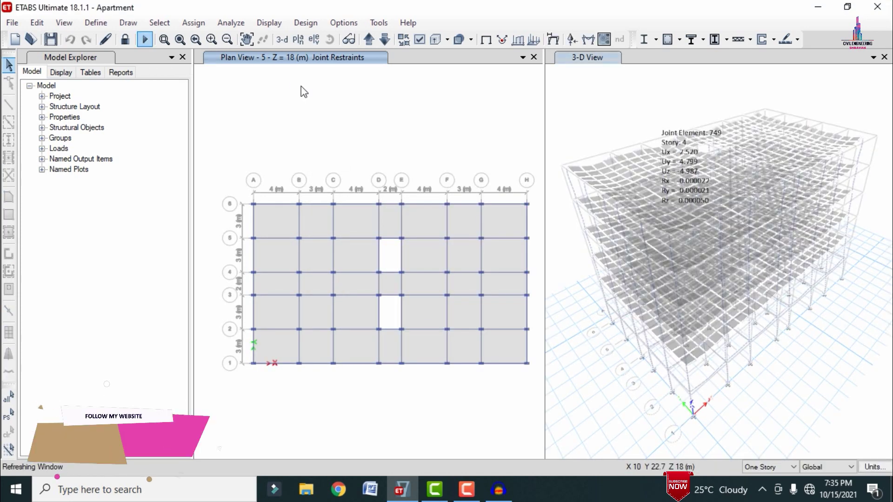
- Review and accept the IS 456:2000 concrete frame design preferences
left_click(682, 100)
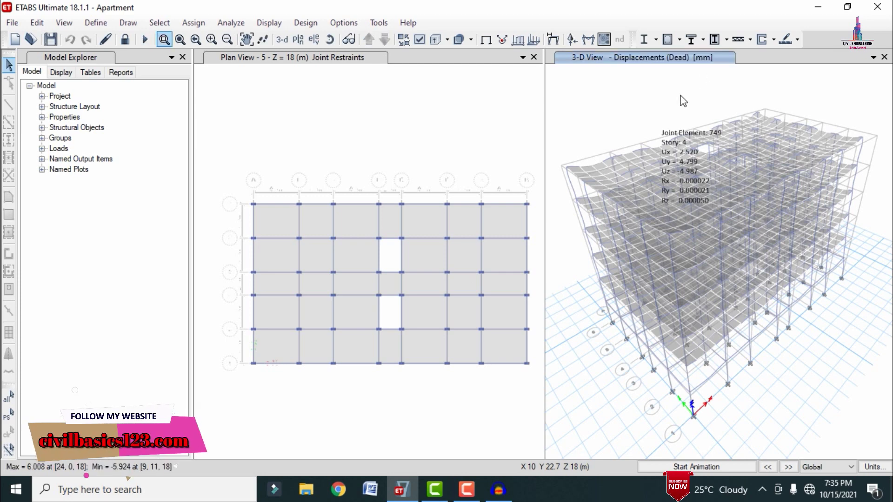
left_click(306, 23)
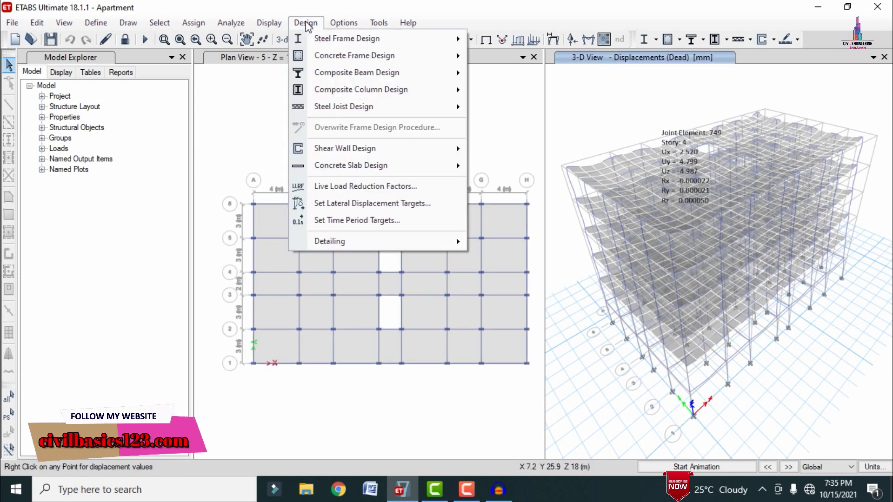
mouse_move(331, 55)
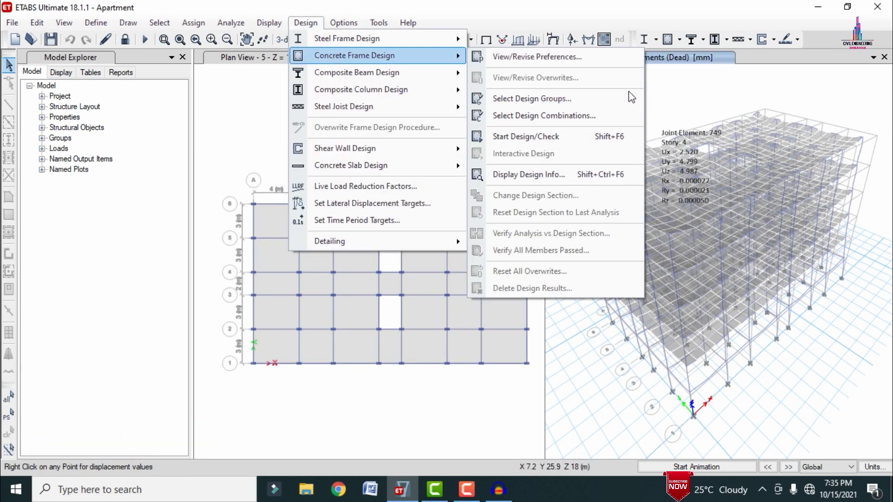
left_click(555, 59)
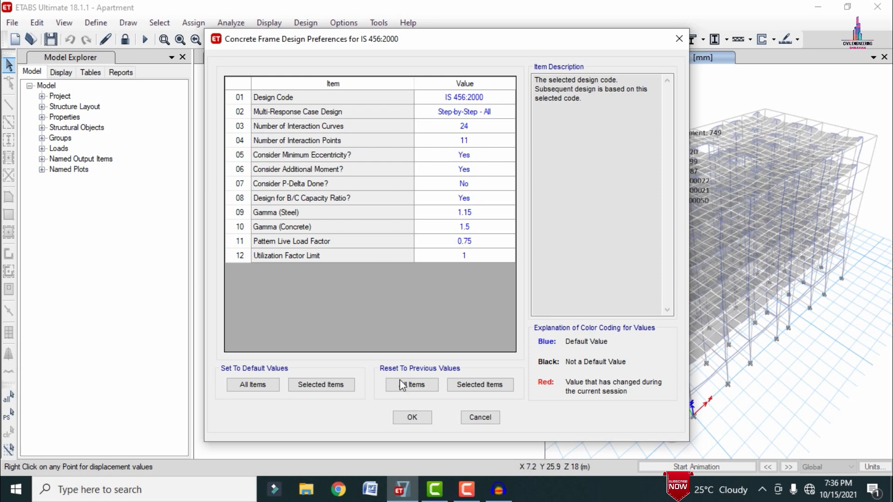
left_click(414, 417)
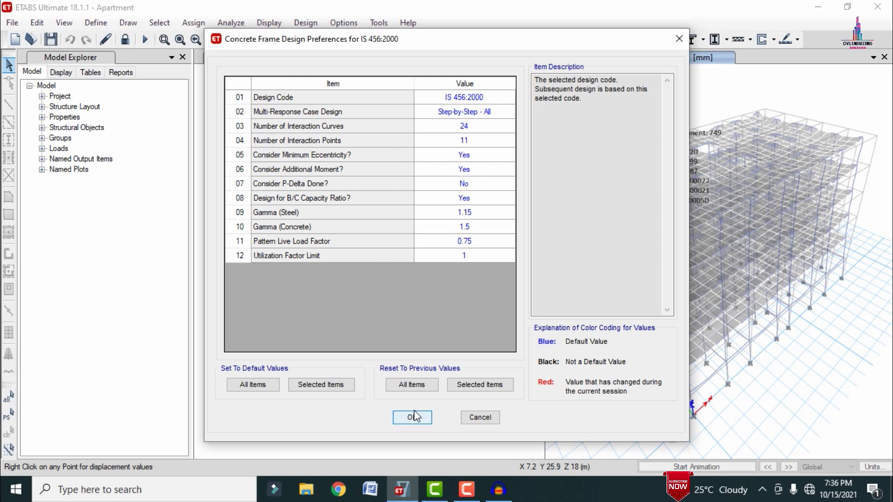
left_click(413, 417)
left_click(306, 22)
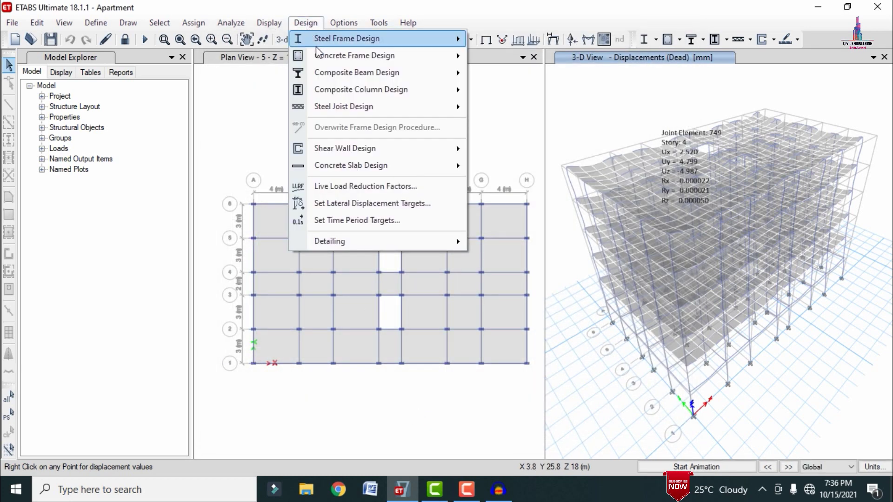
- Run the concrete frame design check, showing IS 456:2000 longitudinal reinforcing in 3-D
mouse_move(325, 55)
left_click(560, 139)
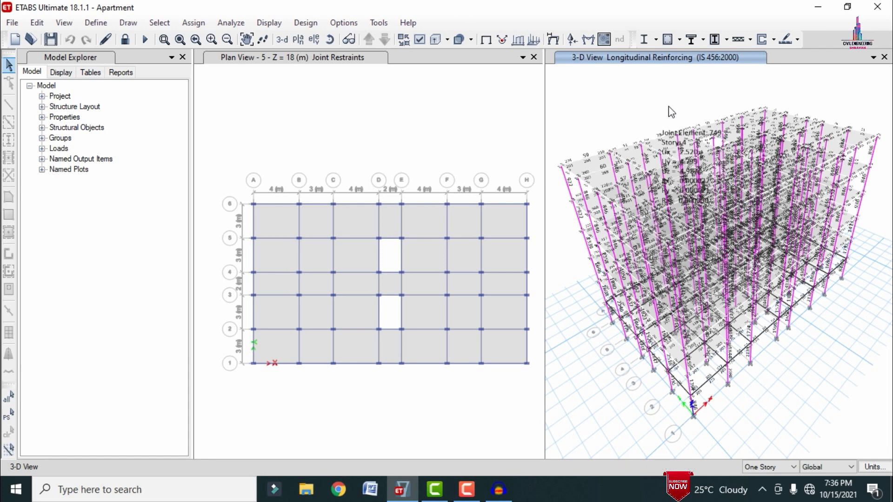
- Review and accept the IS 456:2000 concrete slab design preferences
left_click(797, 40)
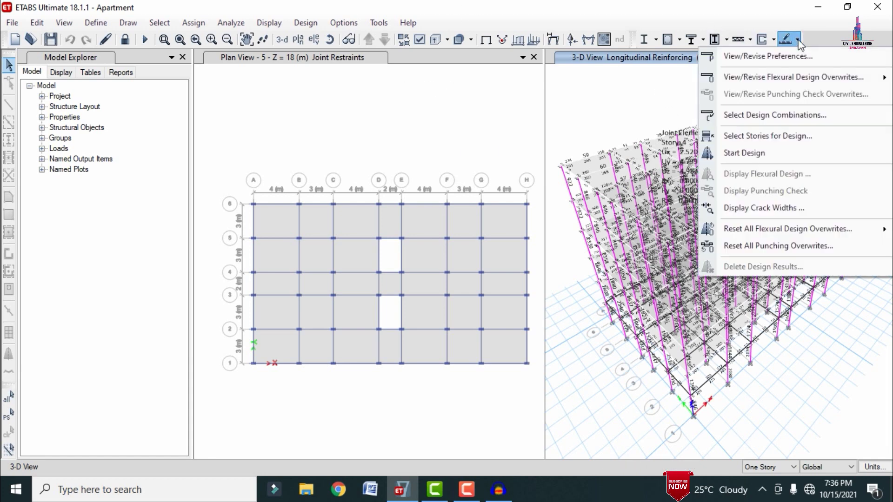
left_click(784, 55)
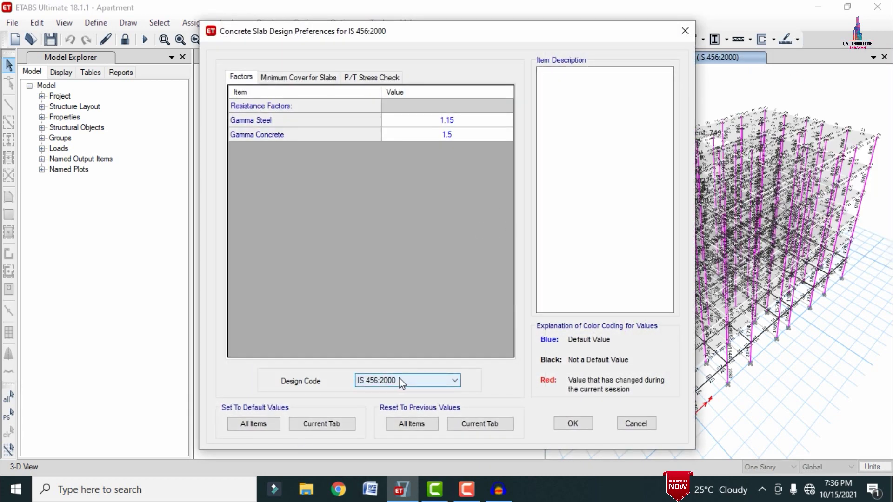
left_click(573, 424)
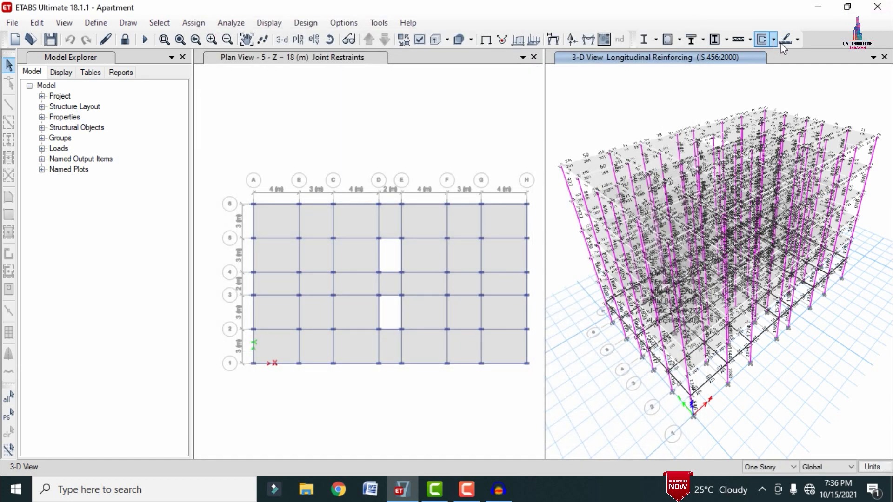
- Start the concrete slab design with stories 5 through 1 selected
left_click(798, 40)
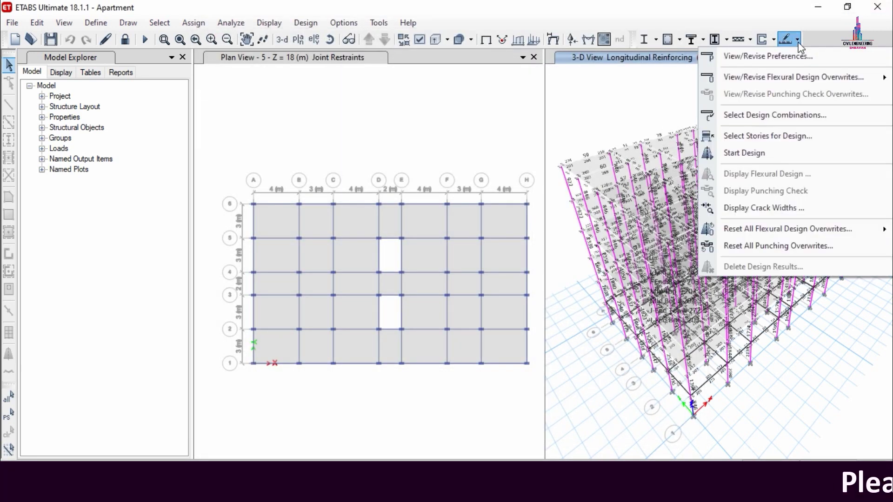
left_click(754, 150)
left_click_drag(379, 107, 394, 147)
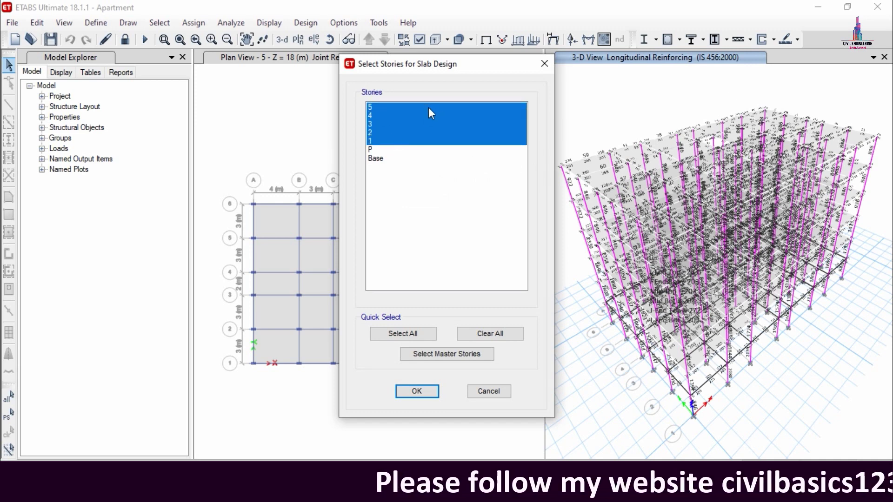
- Run the slab design, displaying Layer A strip reinforcement intensity (max top 350.62)
left_click(418, 392)
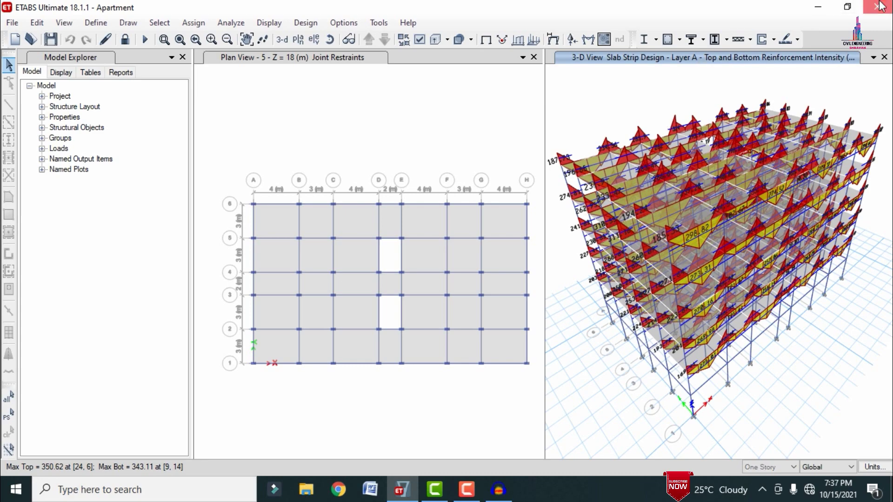
- Close ETABS and maximize the empty CSiDetail window
left_click(880, 6)
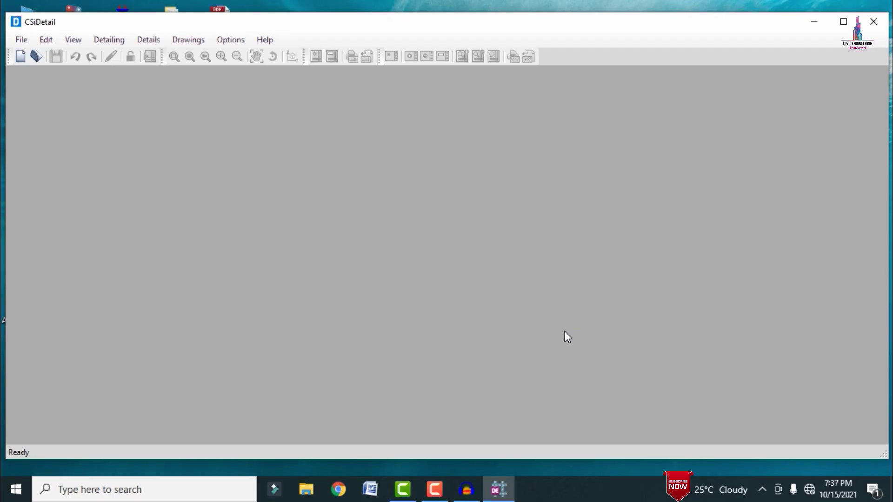
left_click(843, 21)
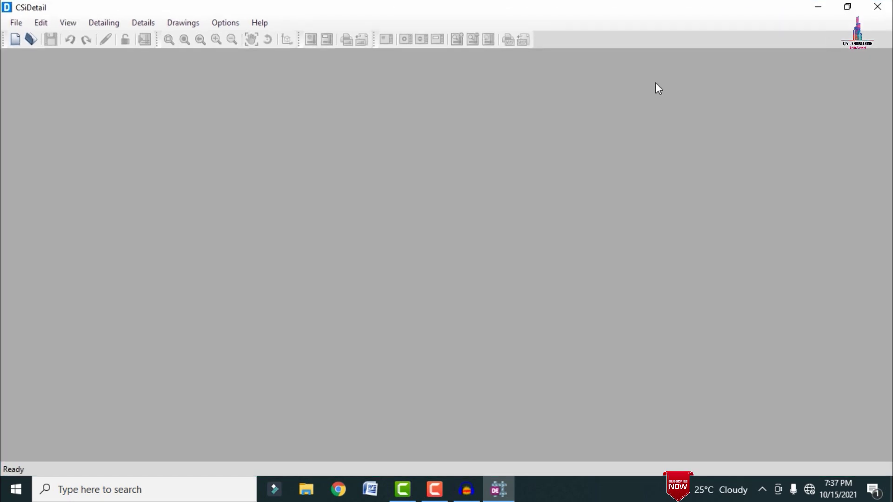
- Start a new detailing from Apartment.EDB in the Desktop's 5 floors apartment folder
left_click(16, 22)
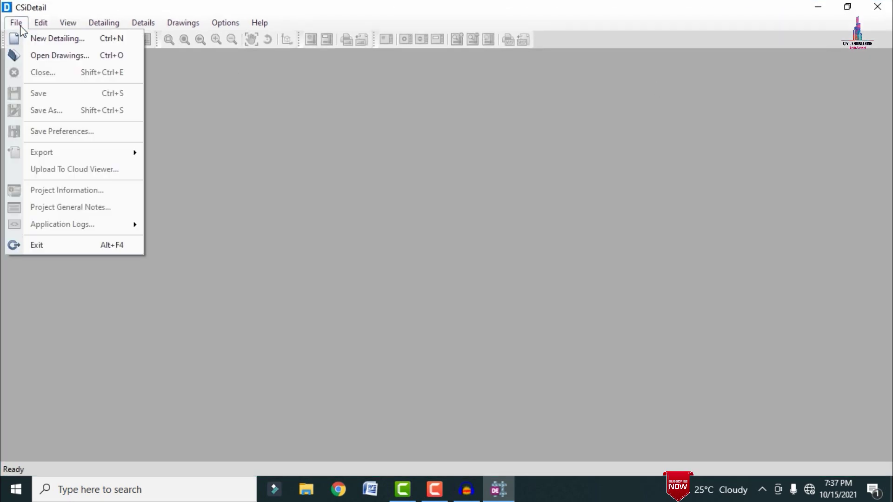
left_click(28, 33)
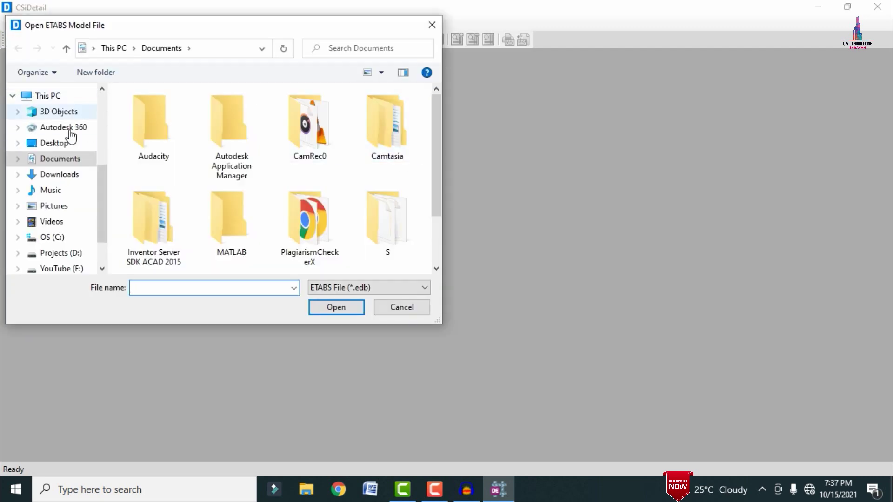
left_click(63, 143)
double_click(151, 122)
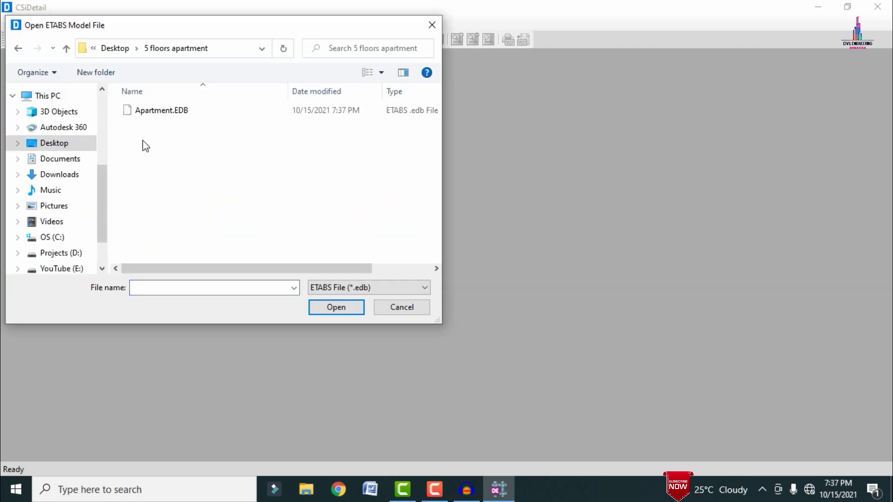
left_click(177, 114)
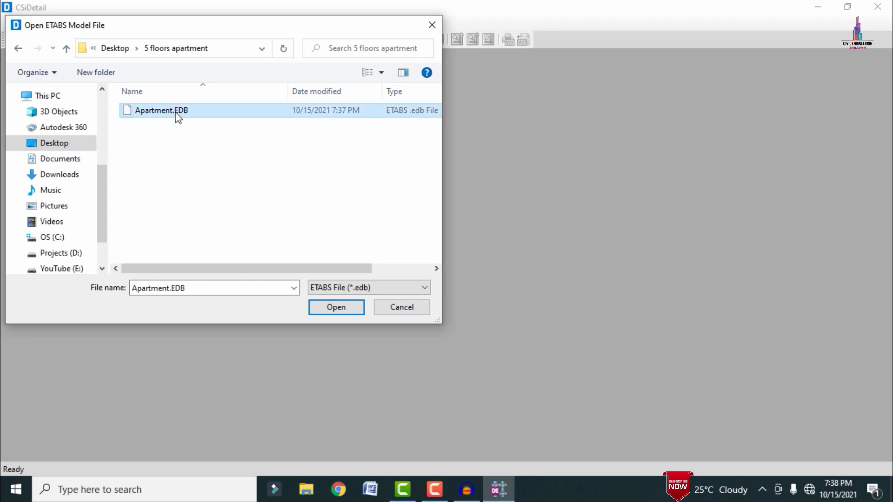
left_click(336, 308)
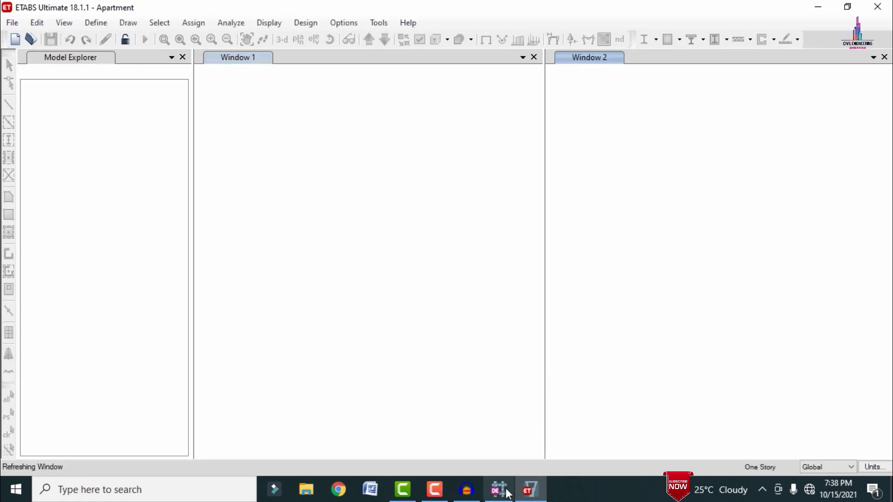
- Wait while ETABS 18 opens Apartment.EDB and fills the New Detailing dialog
mouse_move(507, 493)
mouse_move(568, 422)
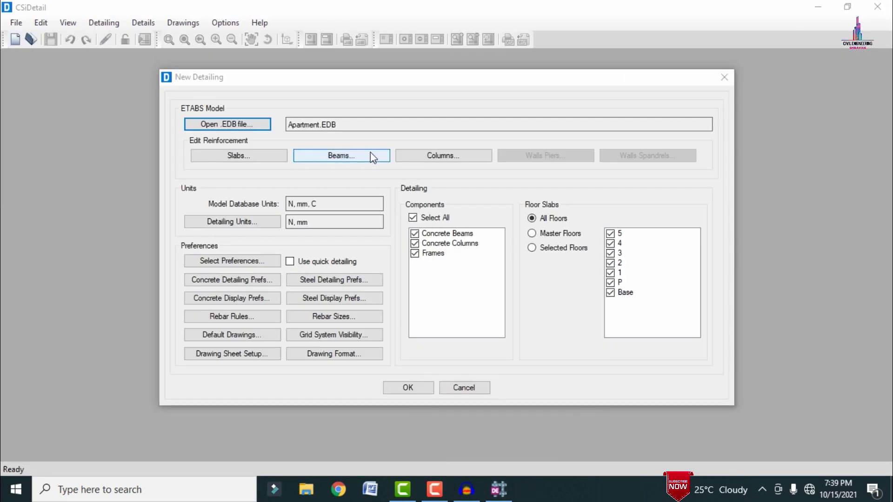
- Set detailing force units to Kilonewton and rebar weight to Tonne
left_click(212, 222)
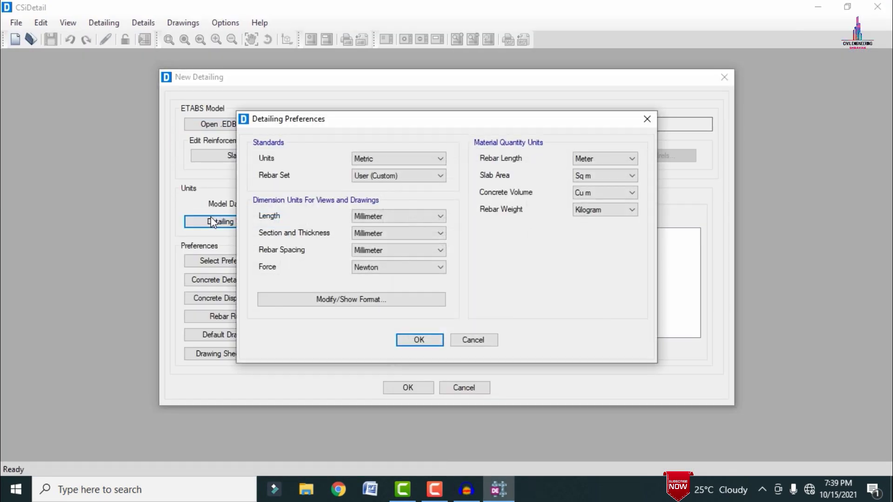
left_click(390, 267)
left_click(380, 297)
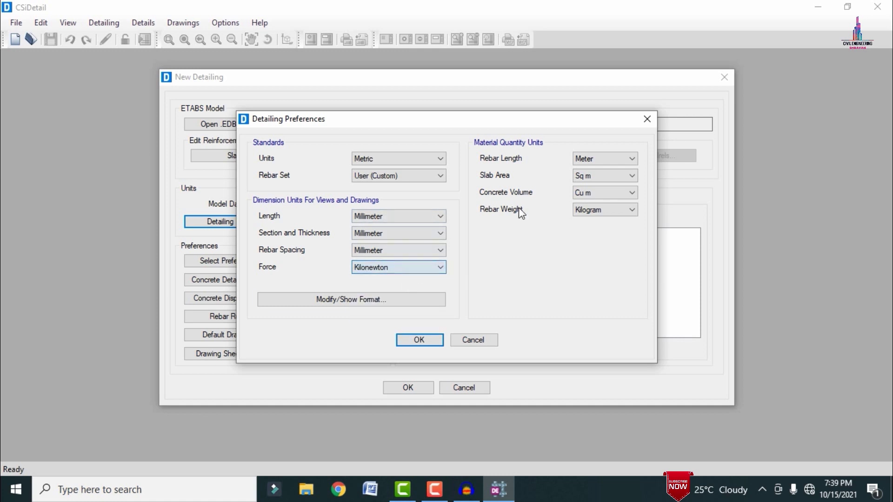
left_click(609, 213)
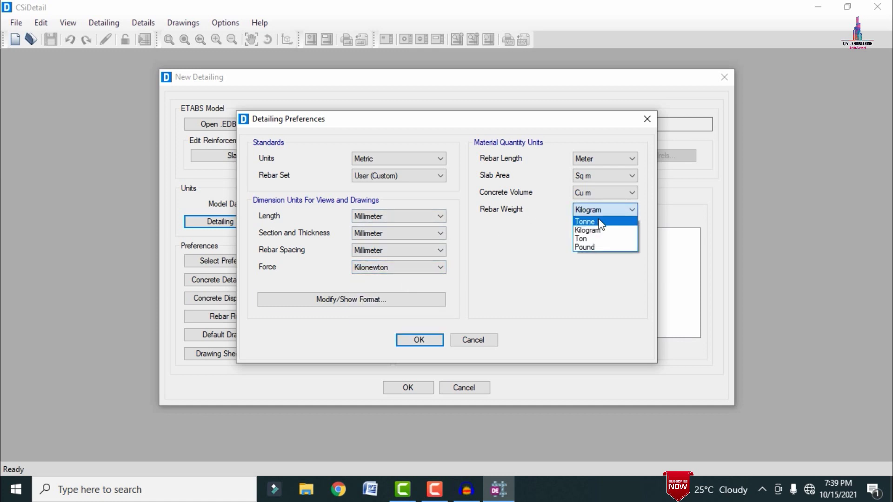
left_click(602, 220)
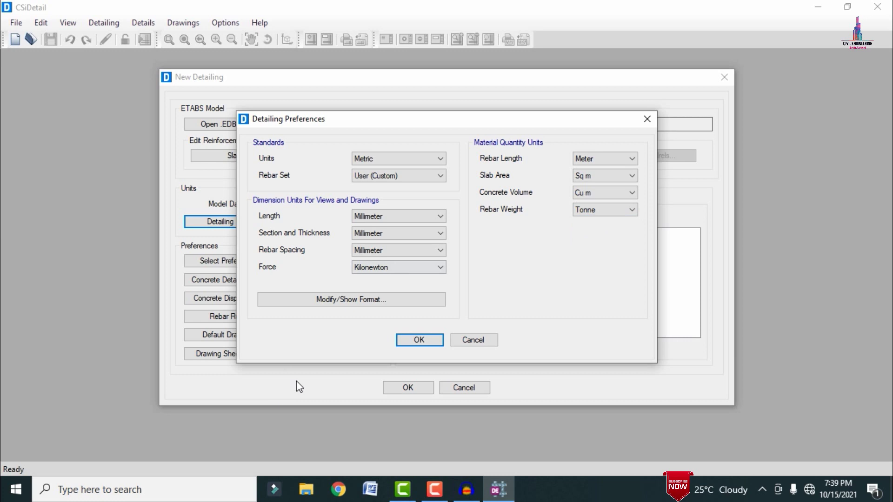
left_click(413, 342)
- Apply the IS 456:2000 standard preferences
left_click(232, 262)
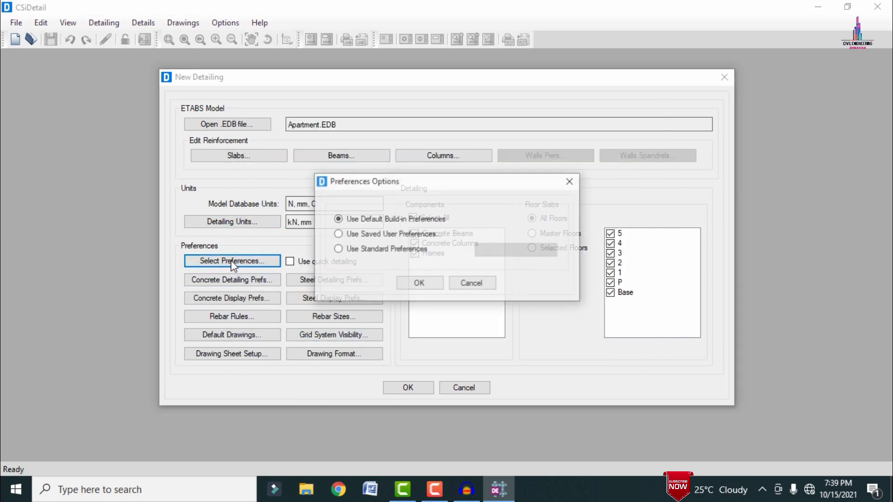
left_click(367, 252)
left_click(505, 250)
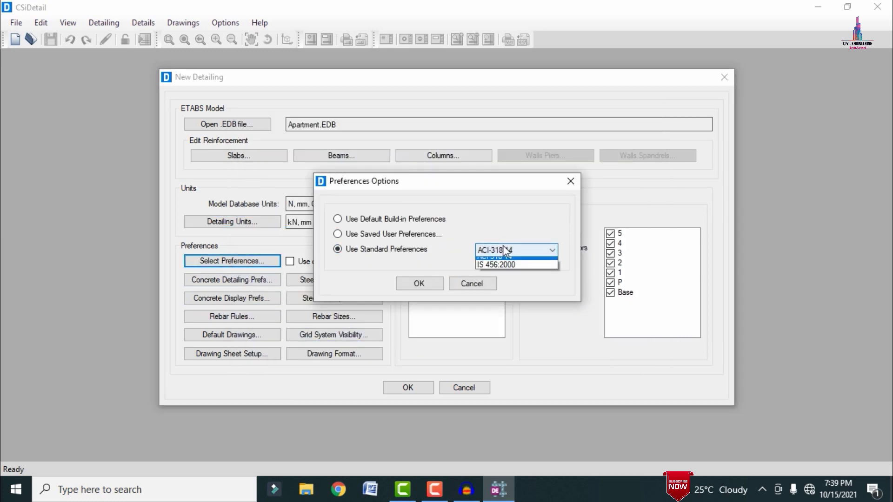
left_click(498, 267)
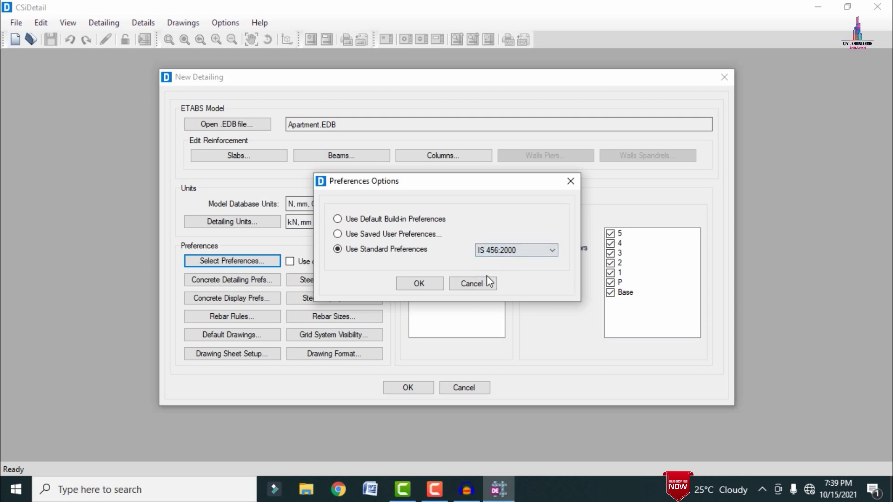
left_click(432, 284)
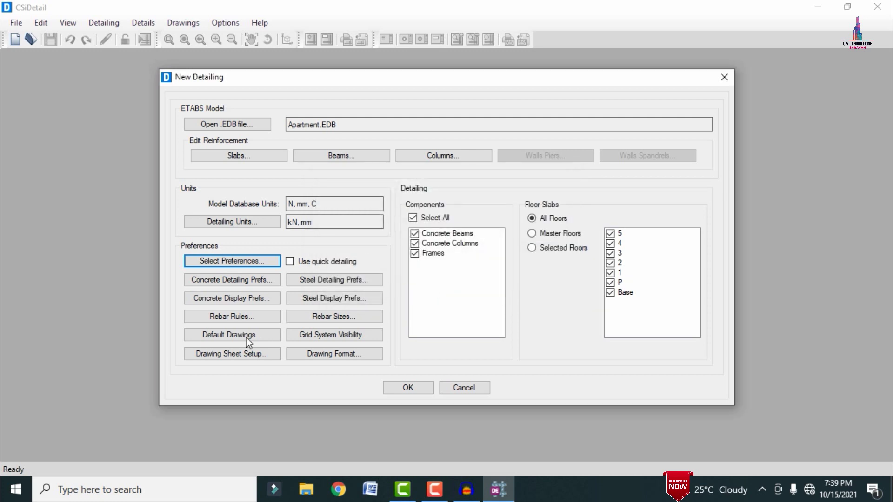
left_click(227, 281)
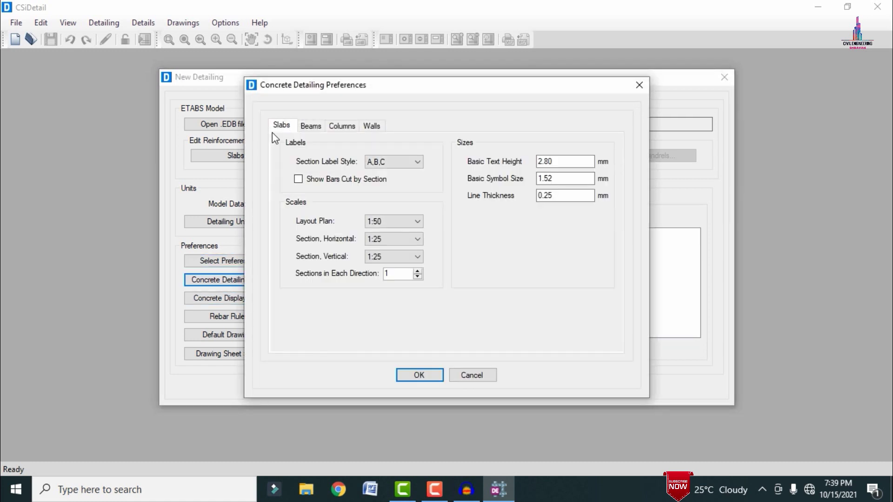
left_click(311, 126)
left_click_drag(393, 161, 296, 163)
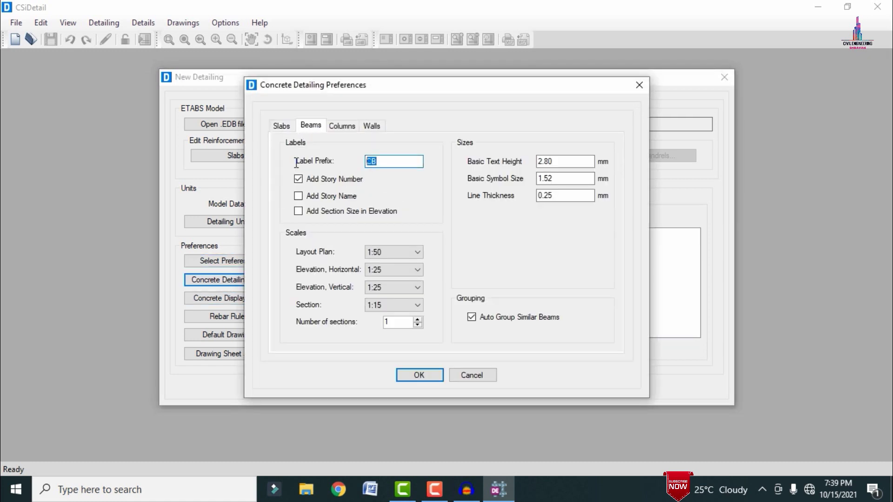
type("B")
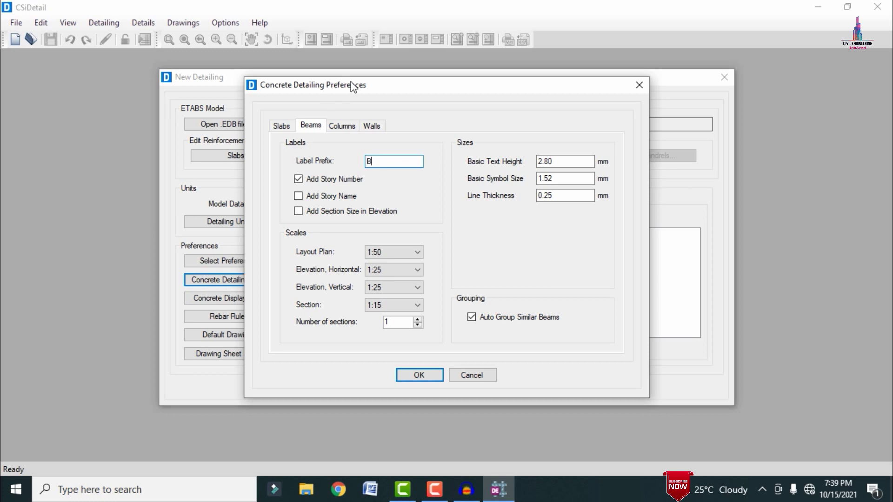
left_click(342, 126)
left_click(383, 158)
left_click_drag(382, 158, 317, 164)
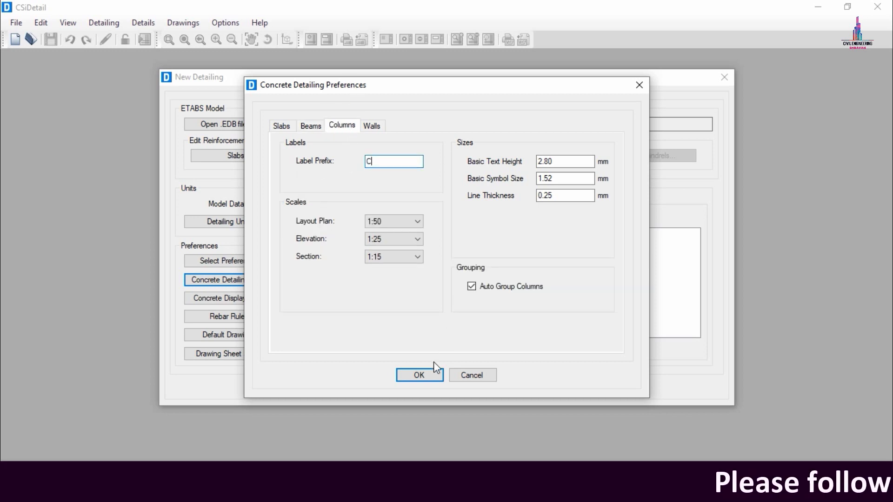
left_click(420, 375)
left_click(214, 299)
left_click(318, 80)
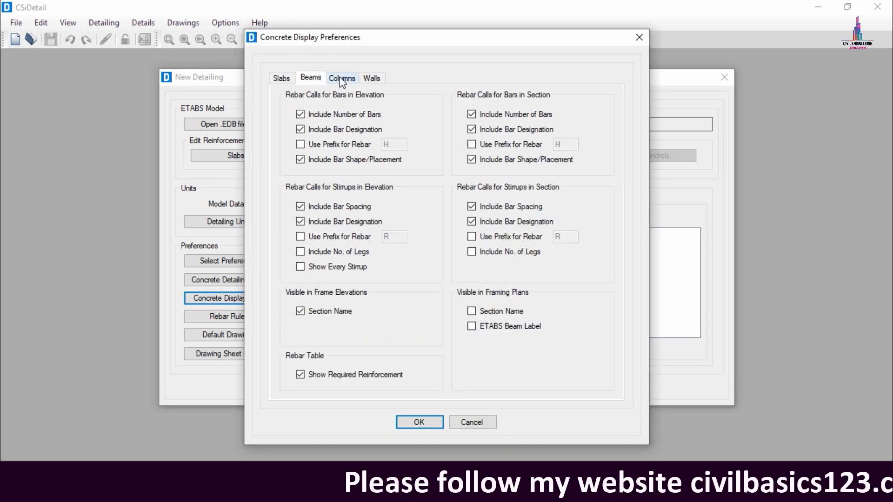
left_click(349, 80)
left_click(372, 78)
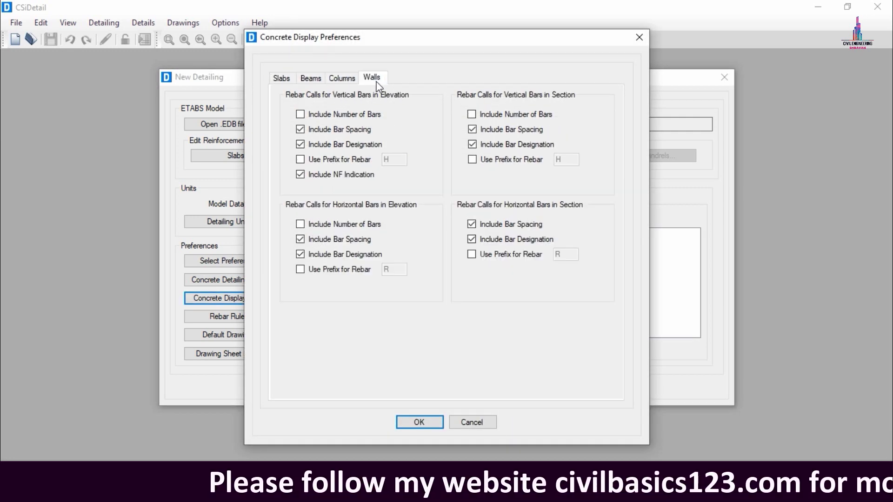
left_click(638, 37)
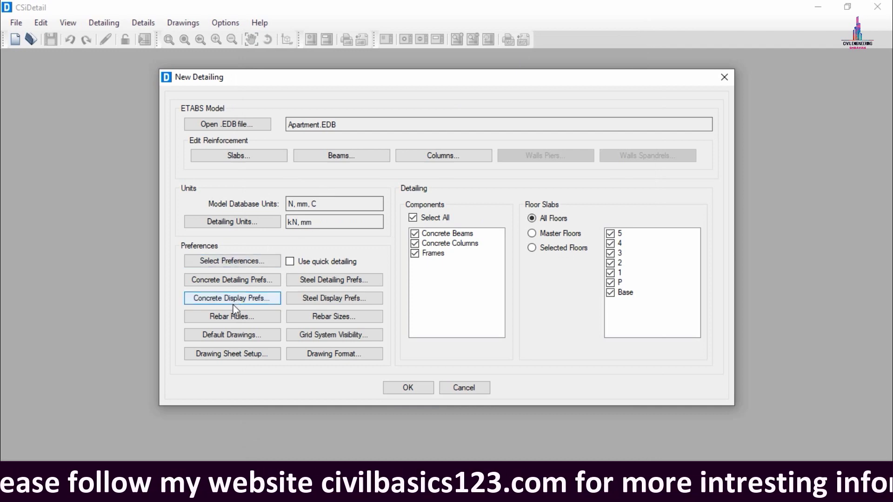
- In Rebar Rules, set slab bar spacing to minimum 120 mm and maximum 350 mm
left_click(240, 316)
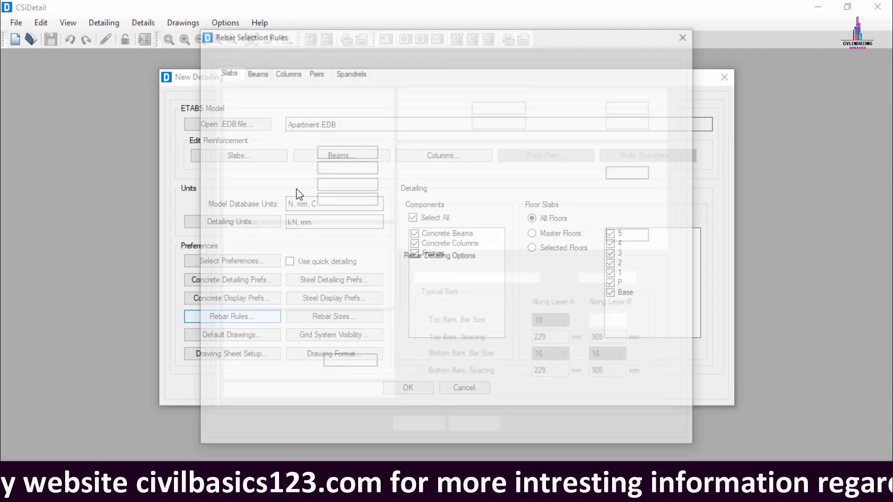
left_click(326, 150)
key("Tab")
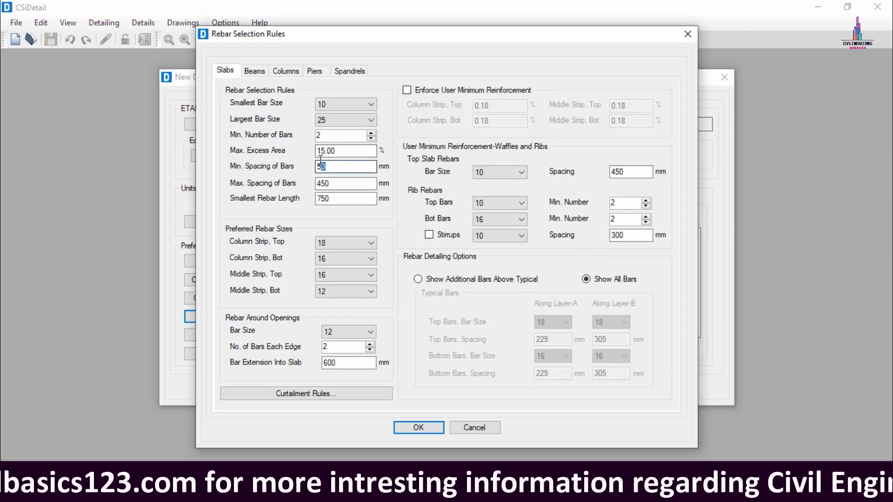
type("120")
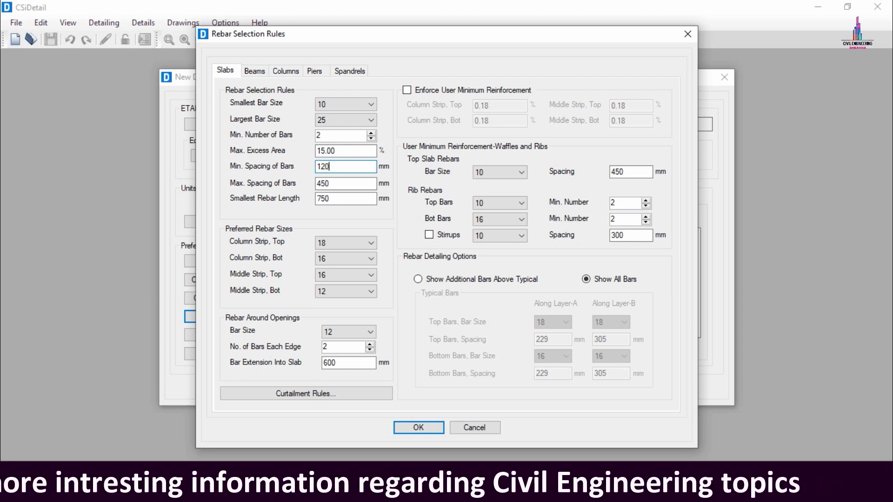
key("Tab")
type("350")
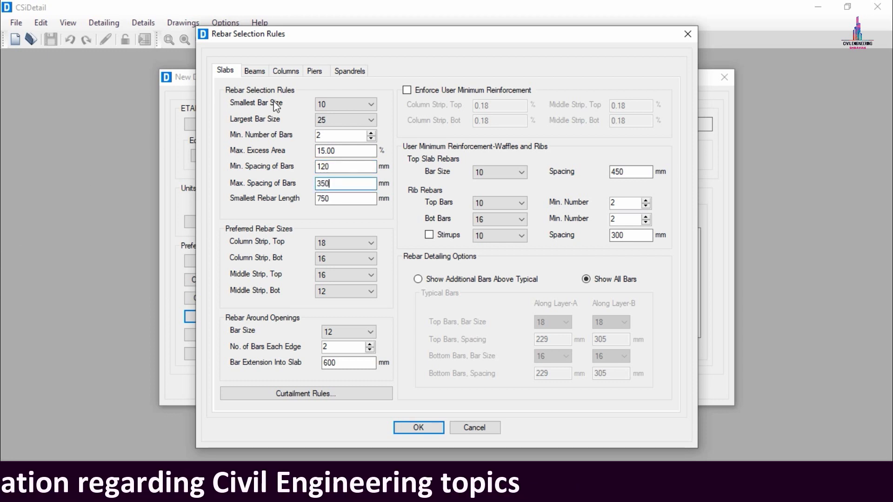
- On the Beams tab, set stirrup minimum spacing to 120 mm for Zones A, B and C
left_click(262, 76)
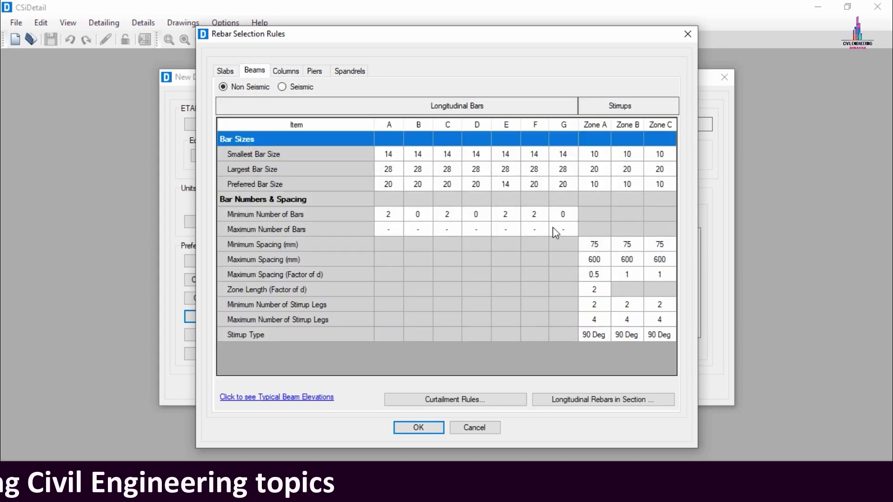
left_click(608, 242)
left_click(607, 239)
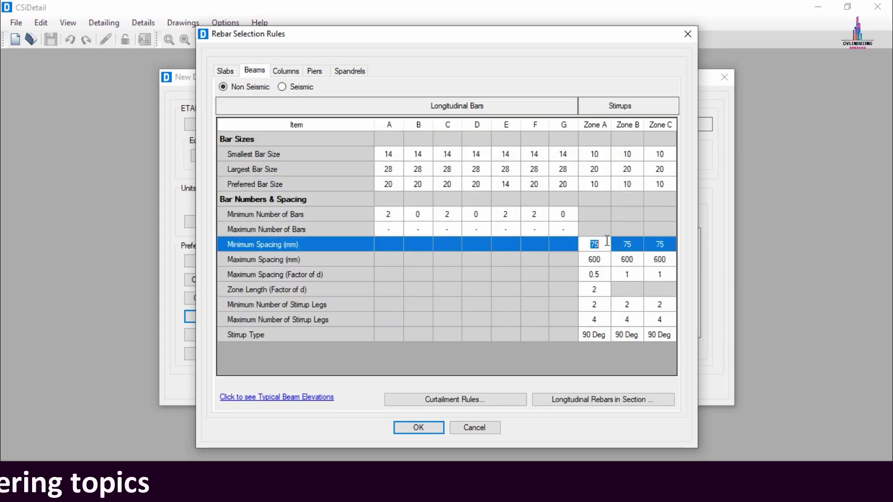
type("120")
key("Tab")
type("12")
key("Tab")
type("120")
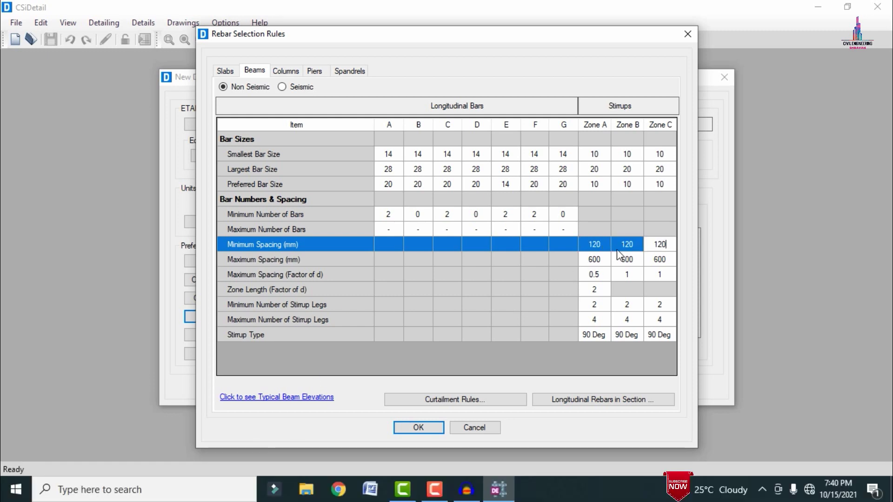
- Set beam stirrup maximum spacing to 450 mm for Zones A, B and C
left_click(607, 265)
type("450")
key("Tab")
type("450")
key("Tab")
type("450")
- Set column tie spacing to 125–450 mm and accept the rebar rules
left_click(286, 71)
left_click(581, 264)
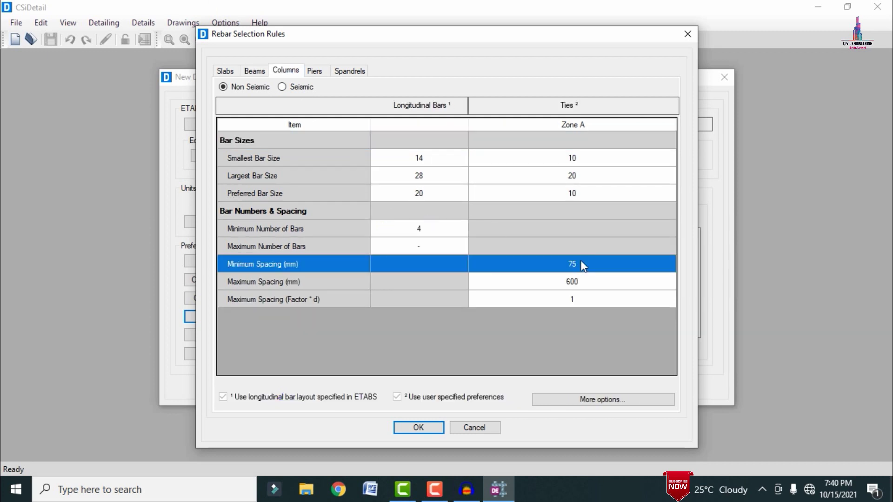
type("125")
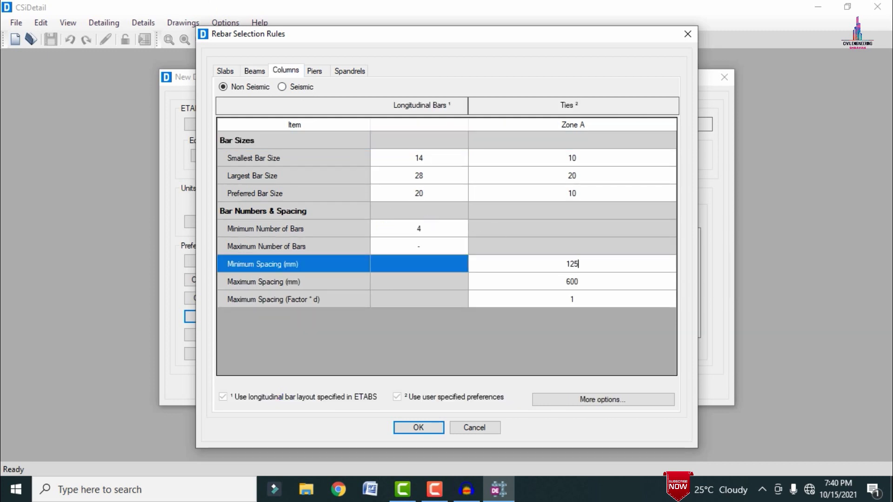
key("Return")
type("456")
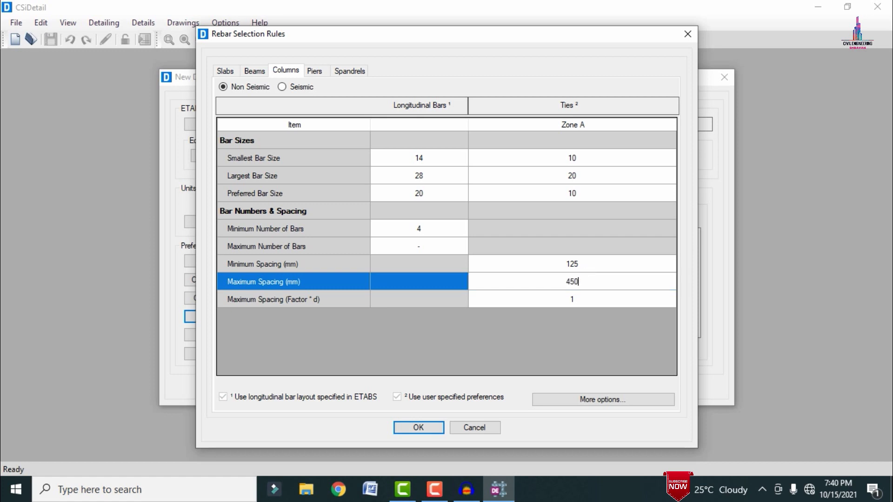
left_click(419, 427)
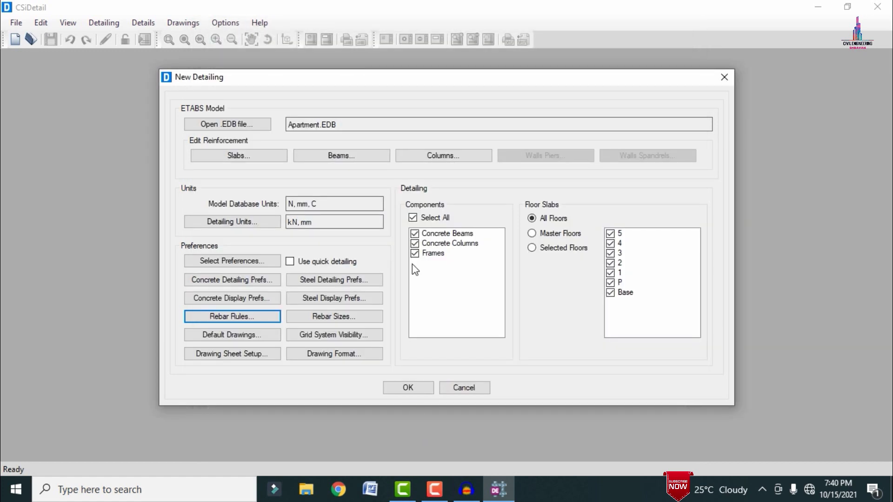
- Run the detailing to display Floor Framing Plan - 5 at EL. 18000 mm
left_click(414, 388)
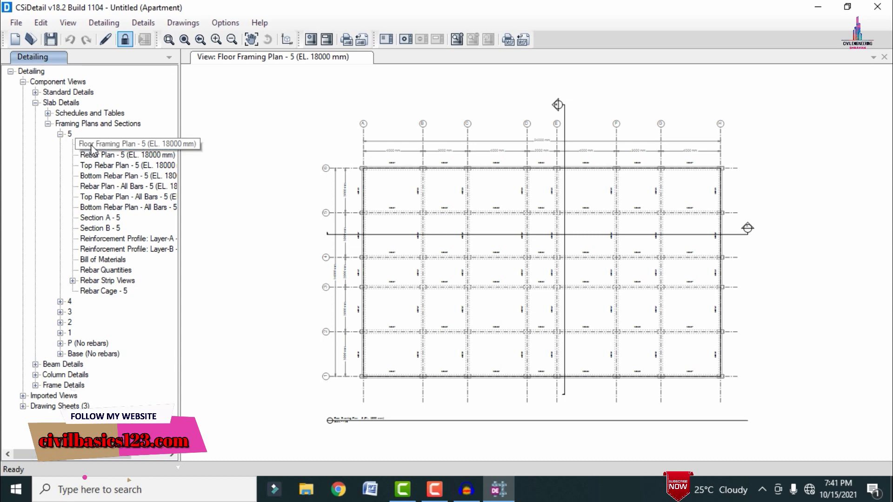
- View the level 5 slab Rebar Plan, then its Top, Bottom and All Bars plans
left_click(101, 157)
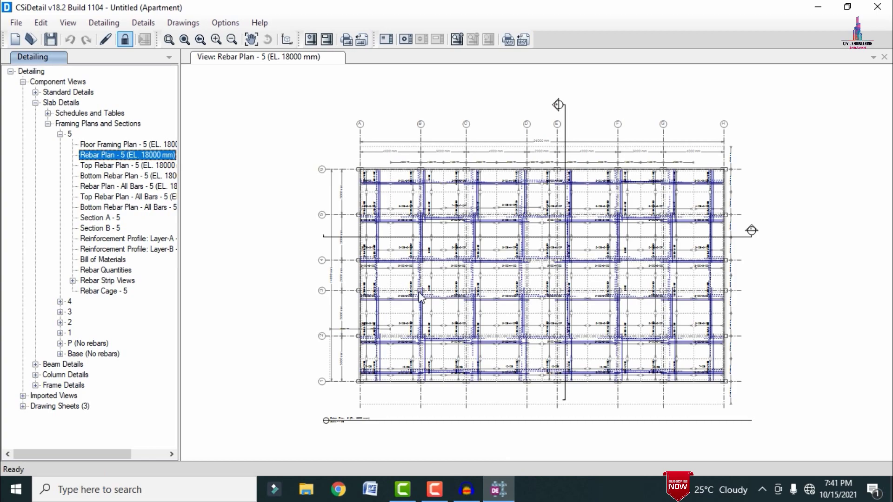
scroll(406, 182, "up", 2)
scroll(408, 187, "up", 1)
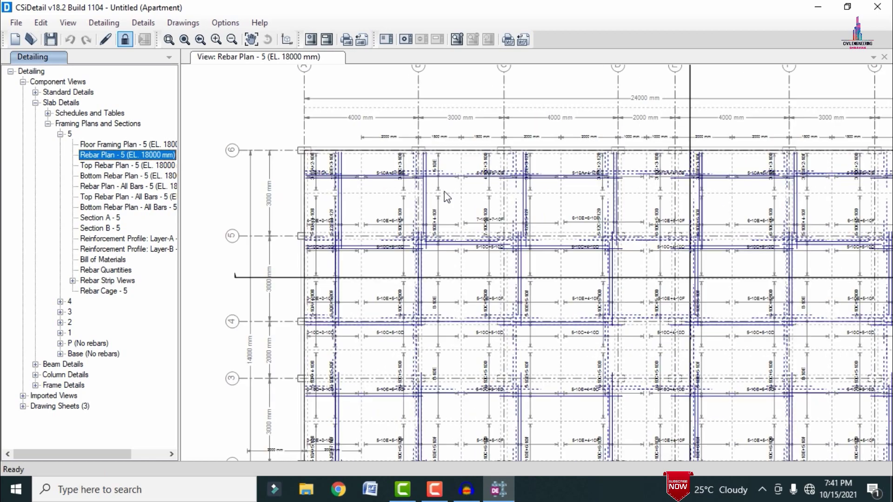
scroll(521, 246, "up", 2)
scroll(517, 245, "up", 2)
scroll(517, 245, "down", 5)
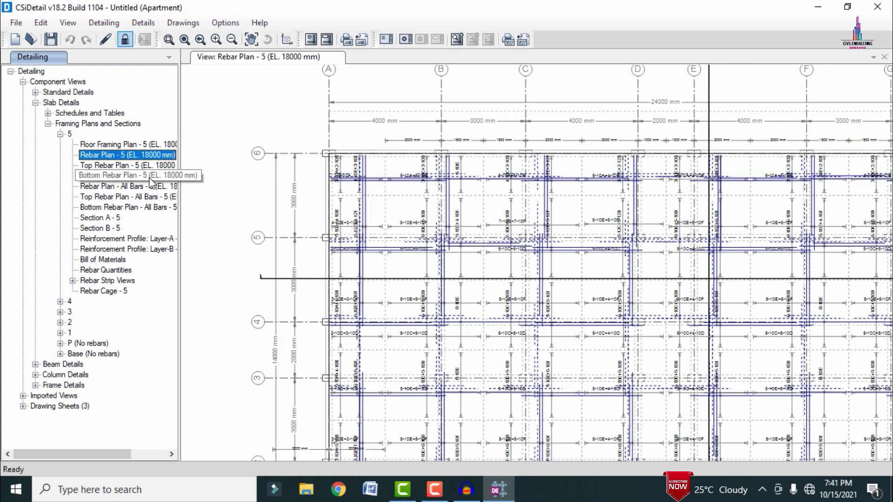
left_click(118, 165)
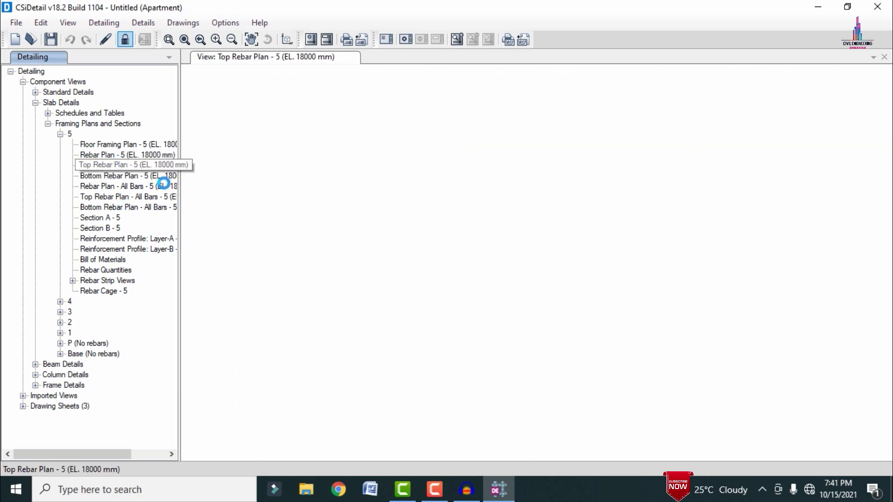
left_click(100, 175)
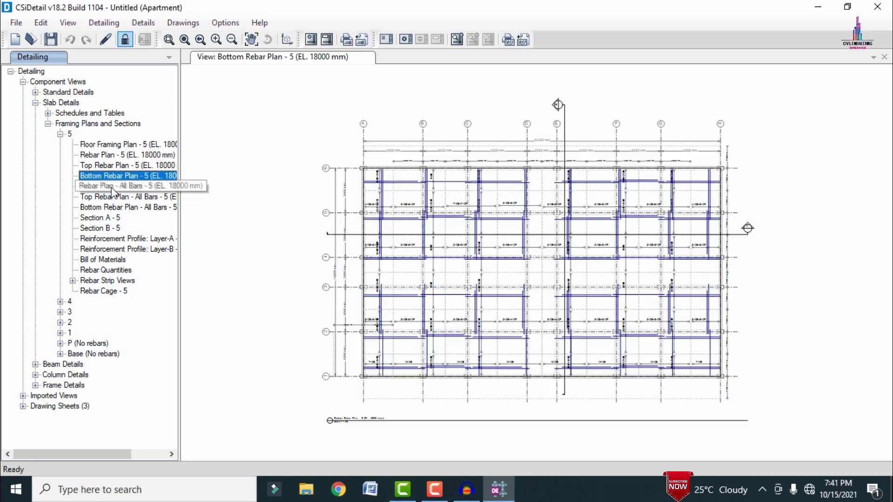
left_click(110, 186)
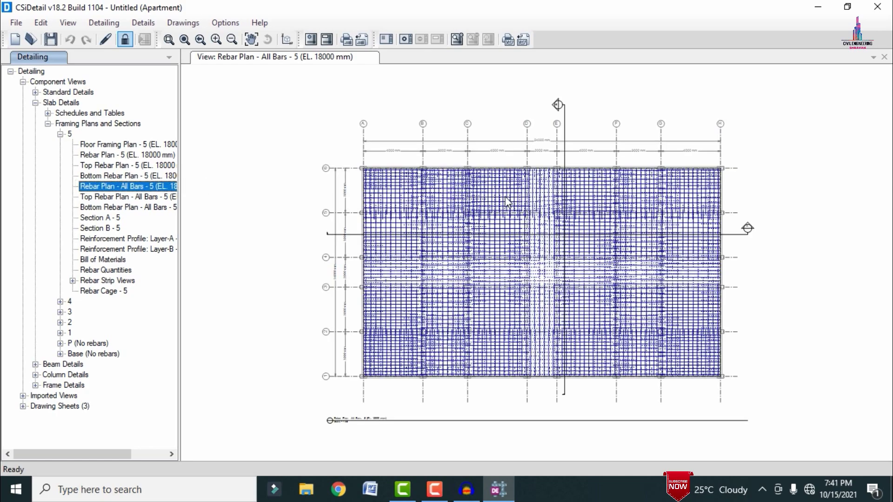
- View Section A - 5, then the Layer-A and Layer-B reinforcement profiles
scroll(414, 195, "up", 4)
scroll(411, 192, "down", 5)
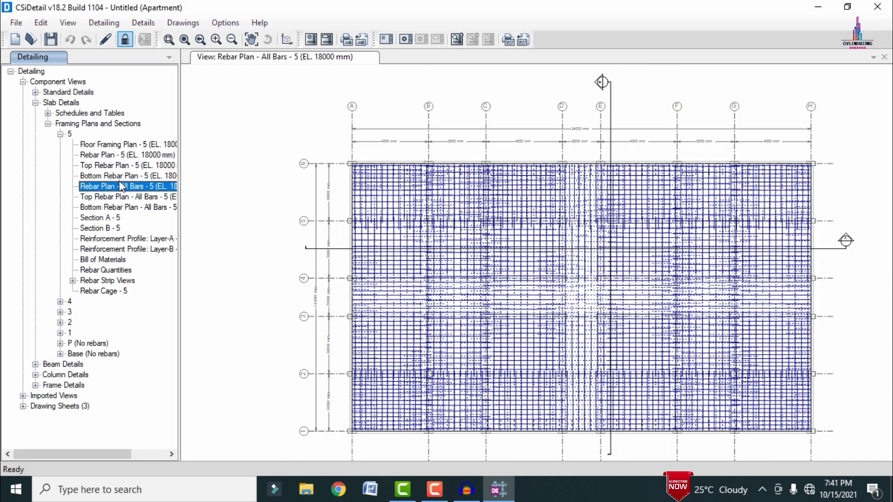
left_click(98, 217)
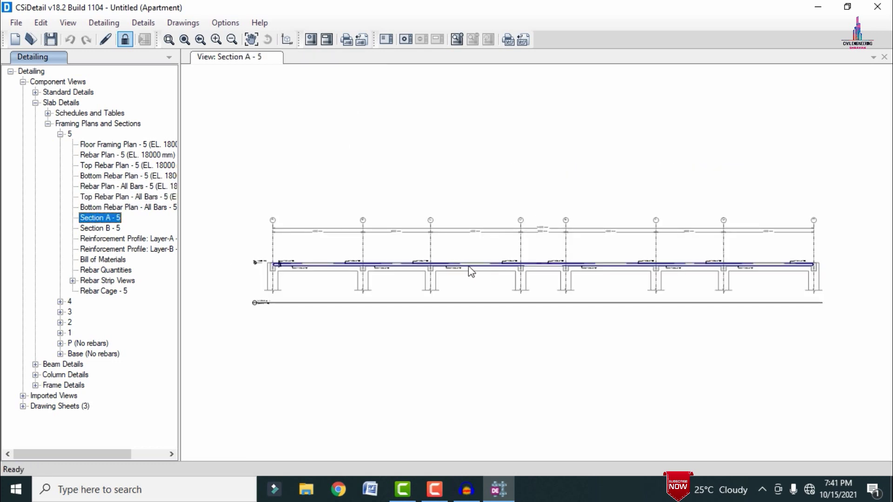
left_click(104, 238)
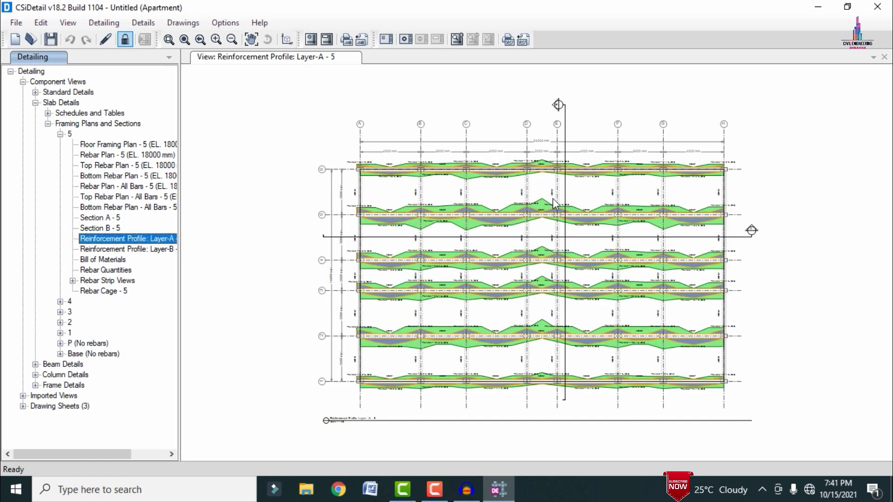
left_click(88, 251)
left_click(89, 251)
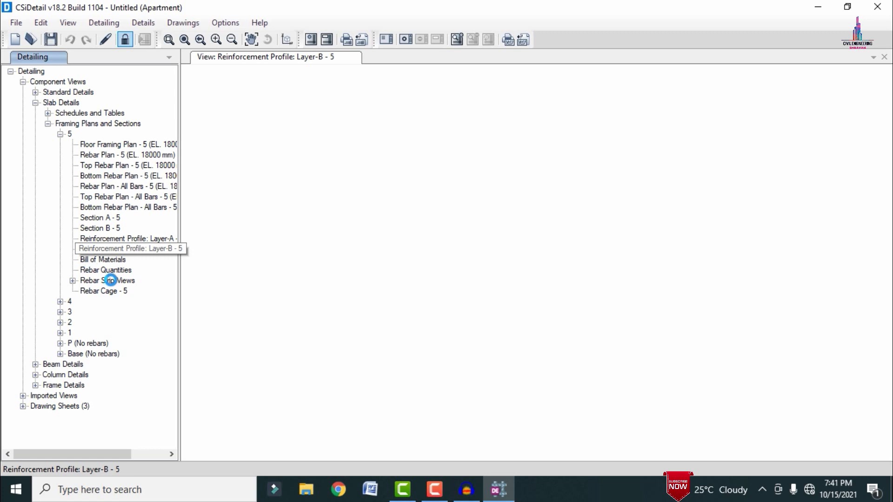
- Show the level 5 Bill of Materials (336 sq m slab, 2.549 tonne rebar), then select Rebar Cage - 5
left_click(106, 261)
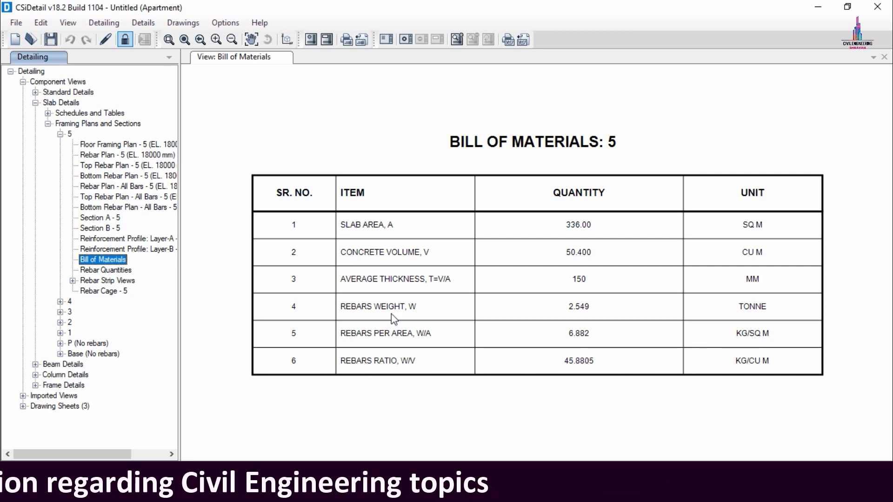
left_click(73, 280)
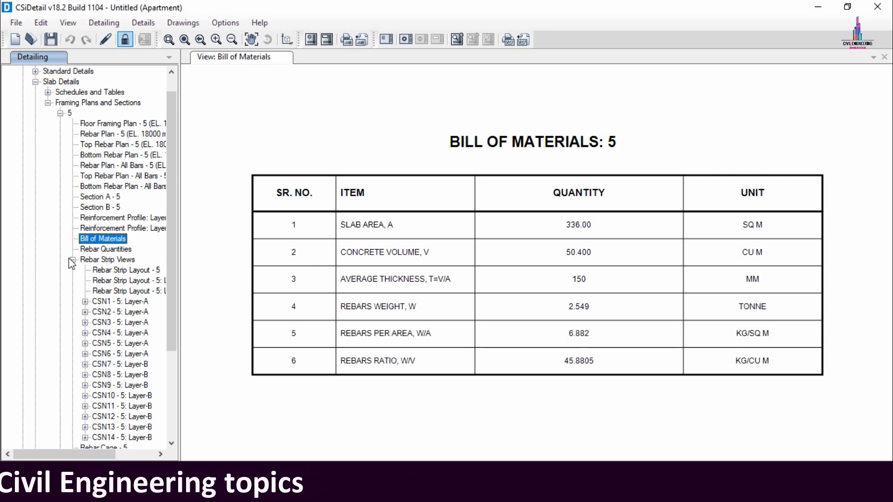
left_click(72, 262)
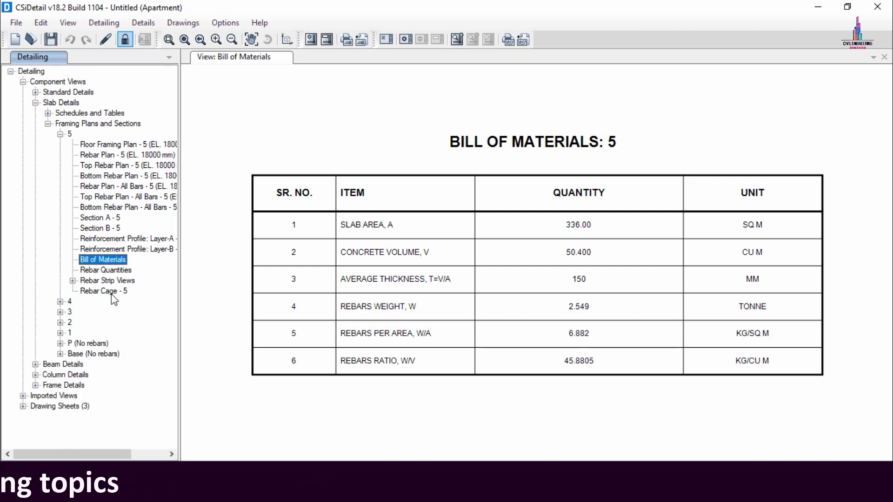
left_click(109, 291)
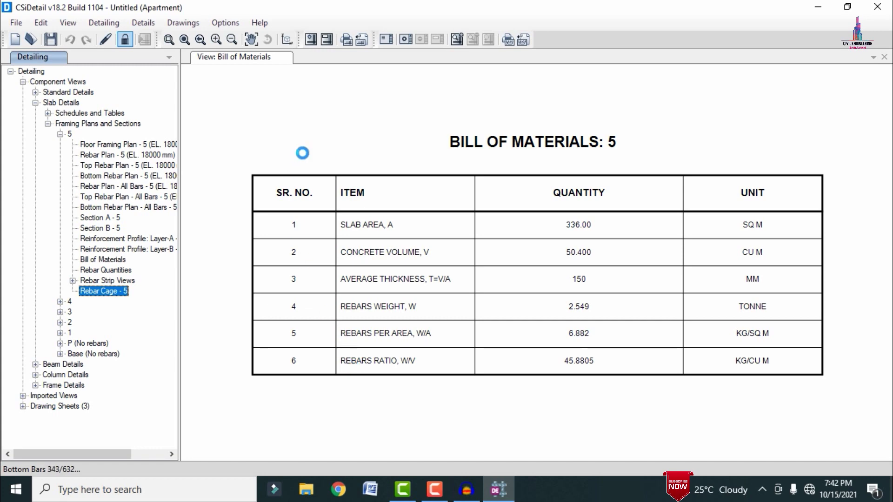
- Orbit and zoom the Rebar Cage - 5 view to inspect the slab bar mesh and bent-up ends
middle_click_drag(558, 224, 538, 239)
scroll(532, 302, "up", 6)
scroll(589, 208, "down", 6)
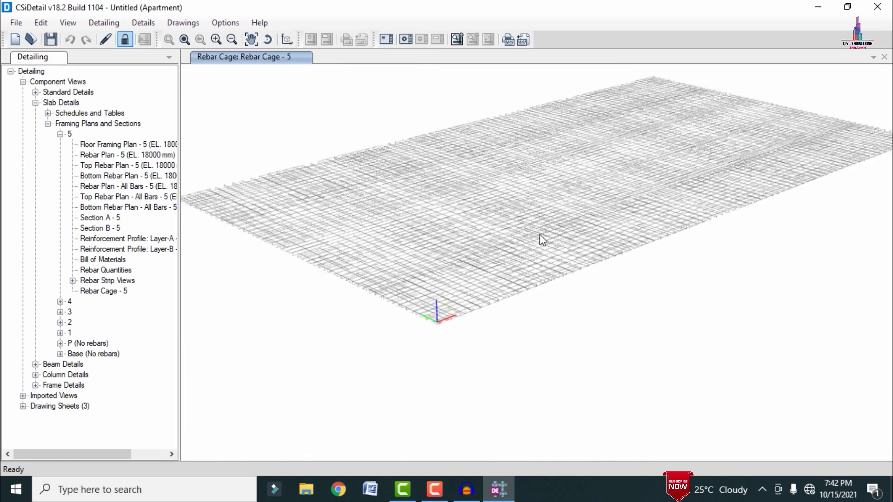
scroll(540, 279, "up", 6)
scroll(559, 292, "up", 8)
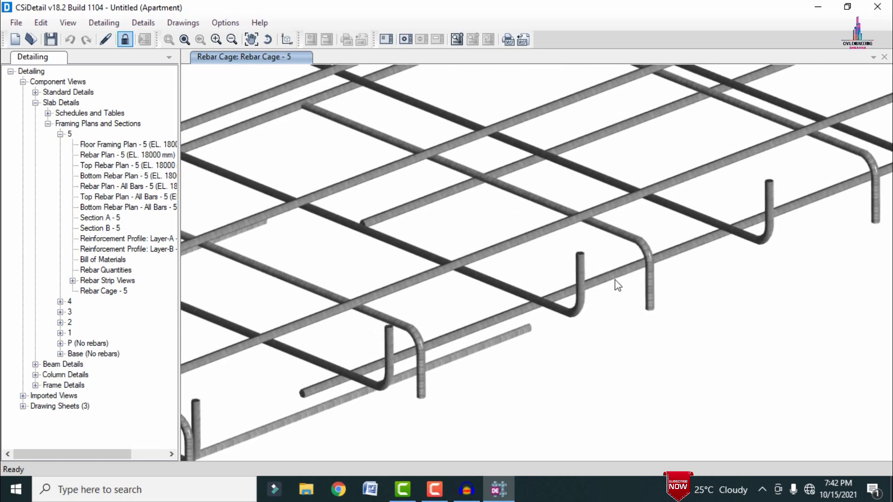
scroll(614, 280, "down", 8)
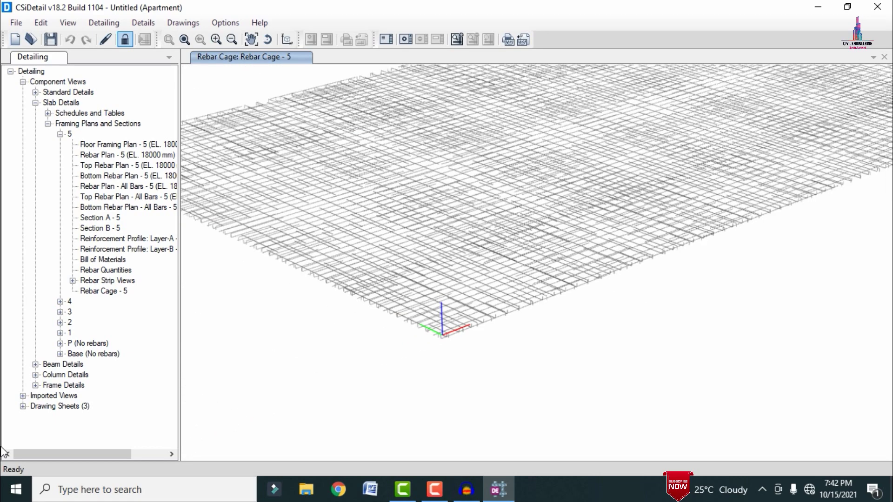
- Under level 3 concrete beams, view beam 4B2's Sections A through E
left_click(34, 365)
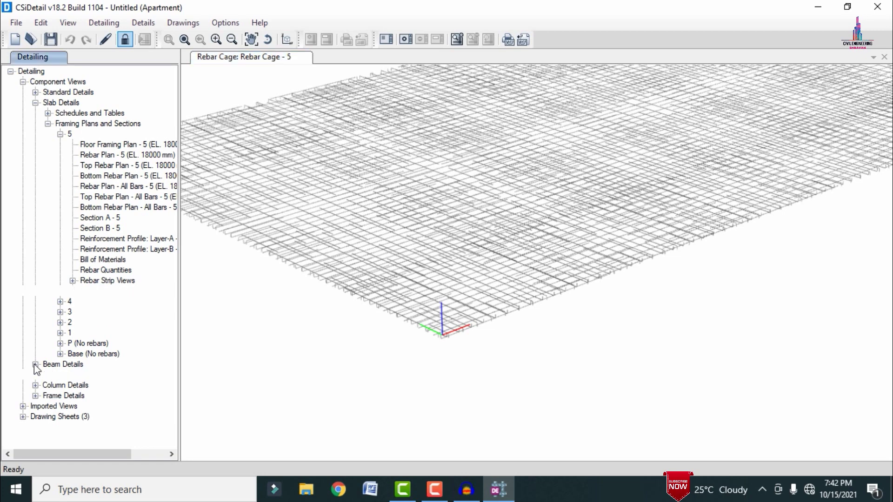
left_click(47, 375)
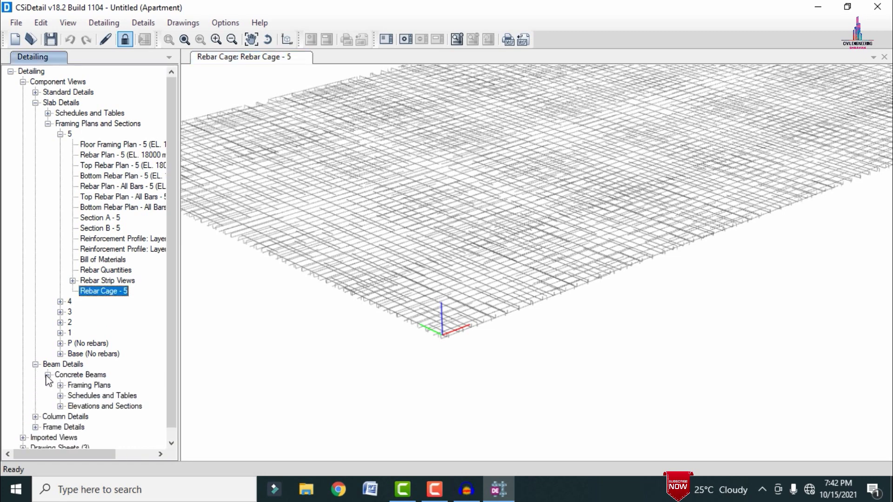
left_click(60, 406)
scroll(75, 388, "down", 3)
left_click(73, 364)
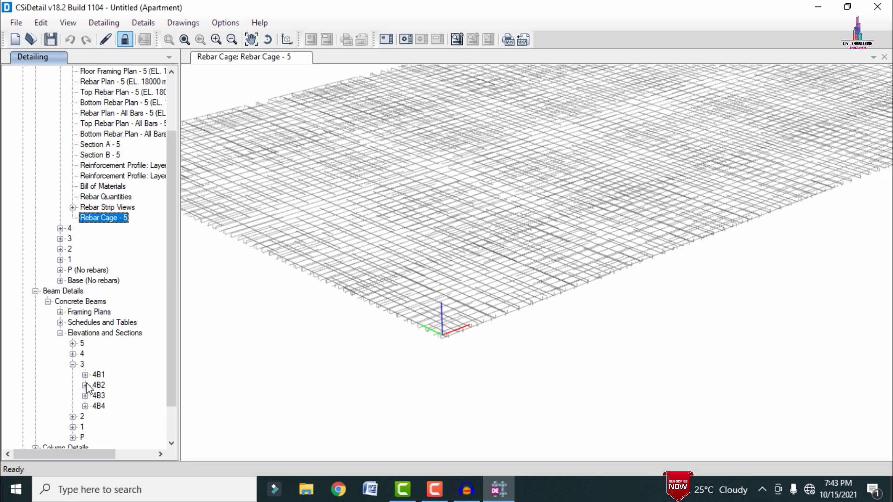
left_click(85, 385)
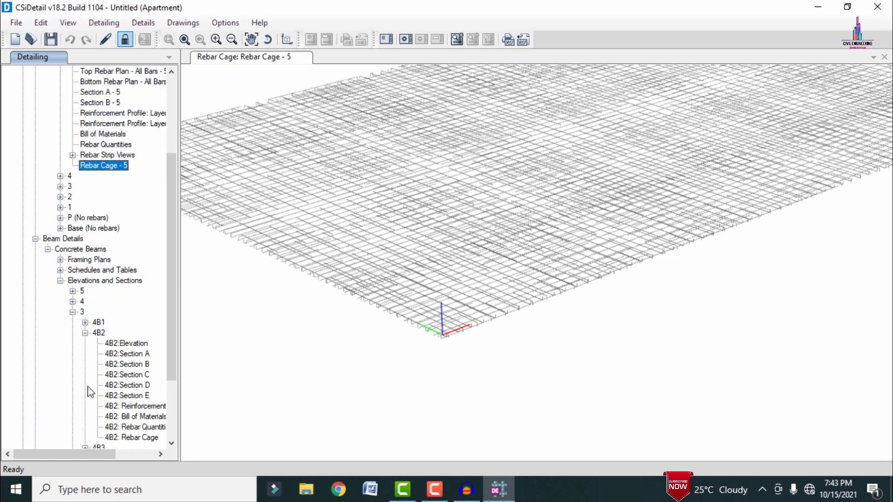
left_click(125, 354)
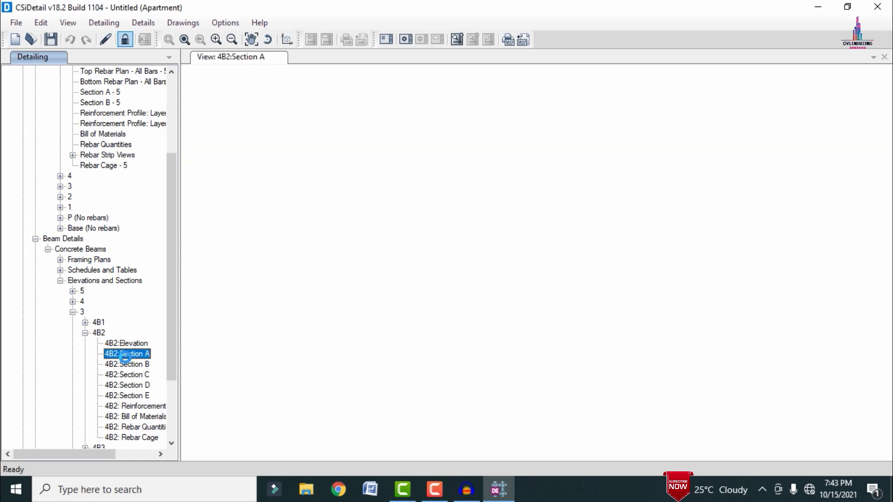
scroll(591, 253, "up", 2)
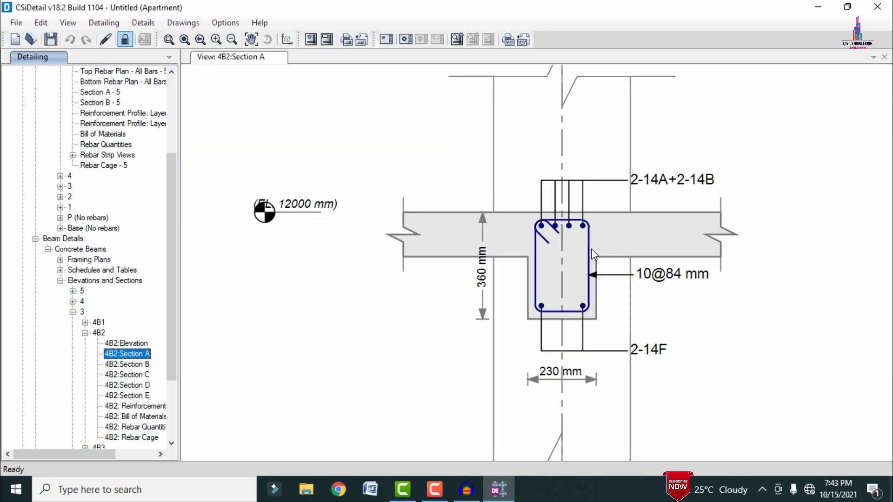
left_click(124, 365)
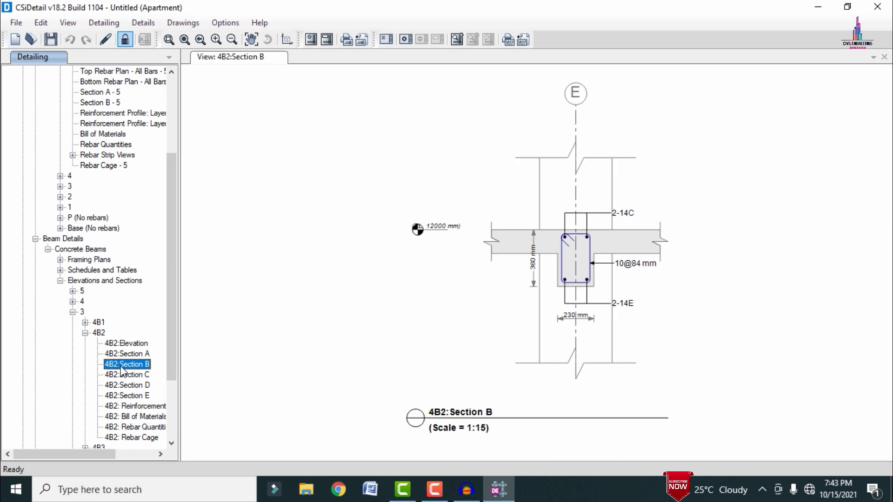
left_click(131, 377)
left_click(138, 386)
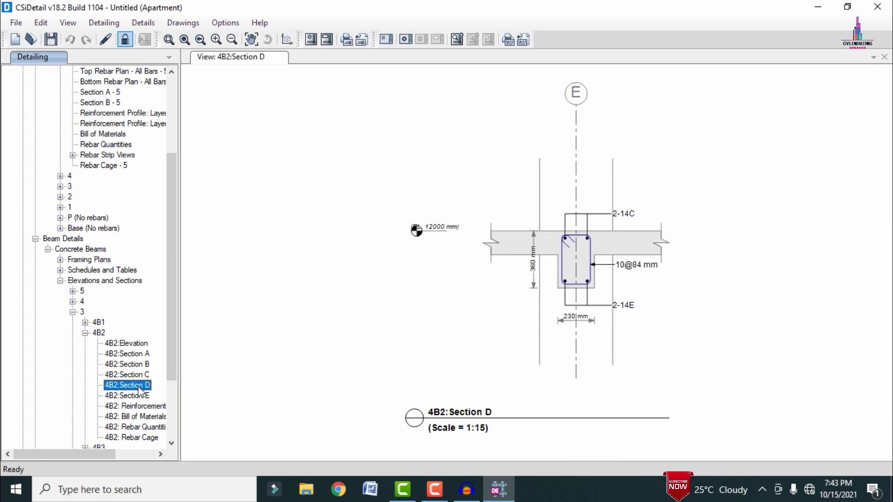
left_click(141, 396)
- Open beam 4B2's 3D rebar cage and zoom in on its stirrups and bars
mouse_move(176, 303)
left_mouse_down()
mouse_move(178, 339)
mouse_move(163, 359)
left_mouse_up()
left_click(132, 366)
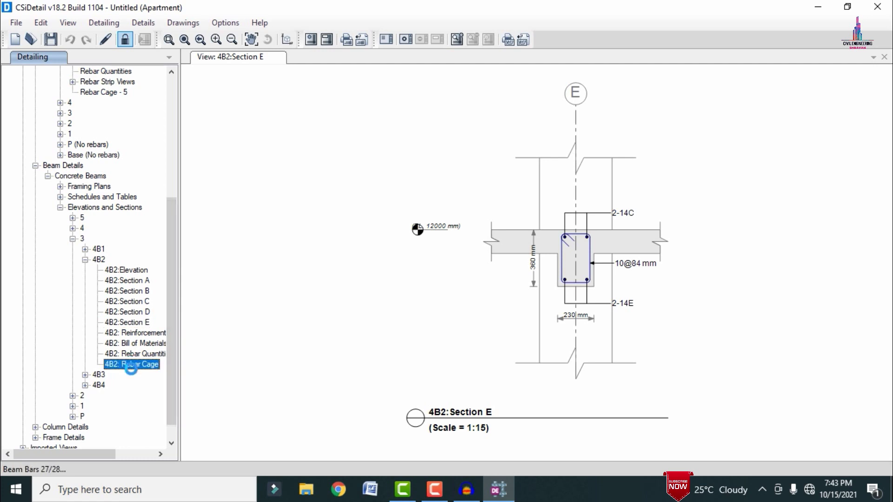
scroll(403, 305, "up", 5)
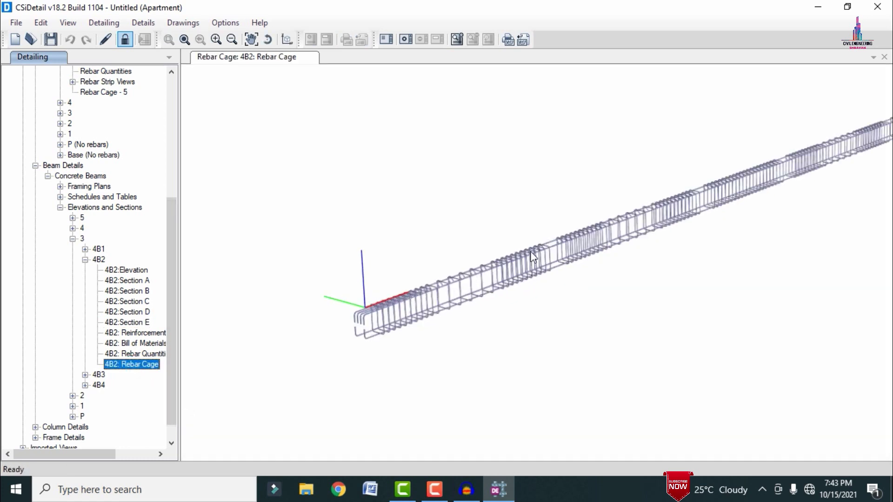
scroll(735, 195, "up", 2)
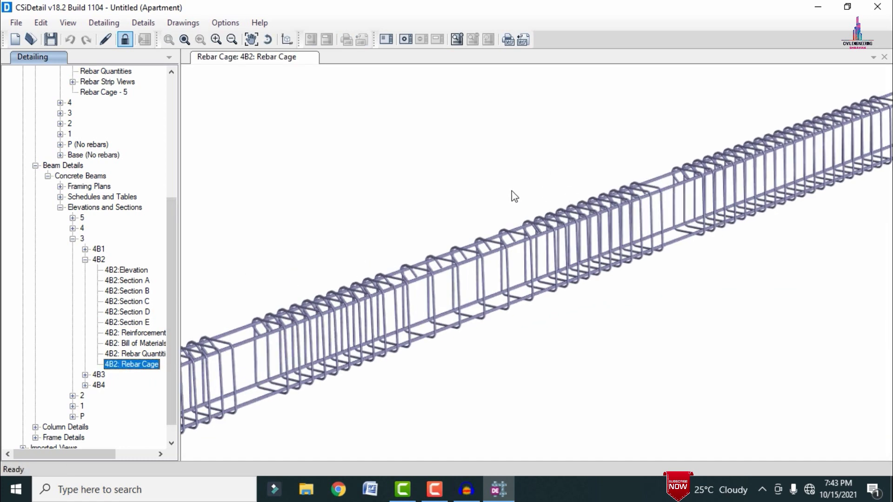
scroll(514, 200, "down", 3)
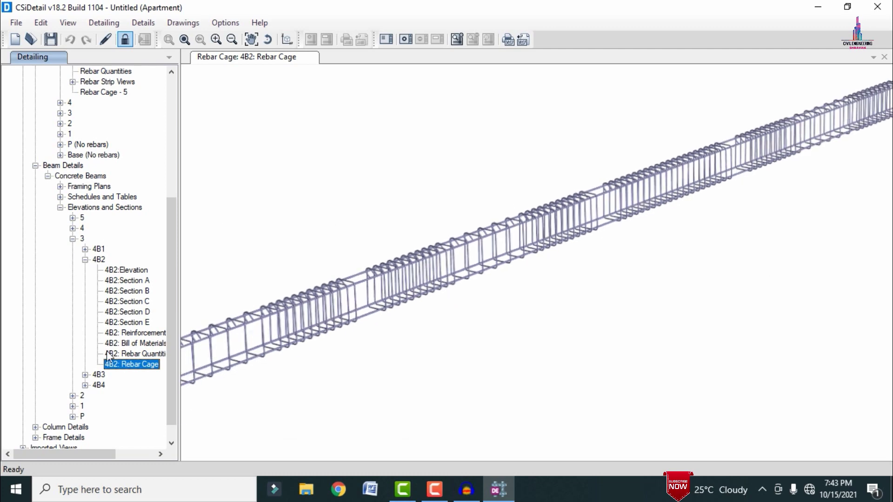
- View column C4's Sections A and B (230 × 460 mm), then its 3D rebar cage
left_click(35, 427)
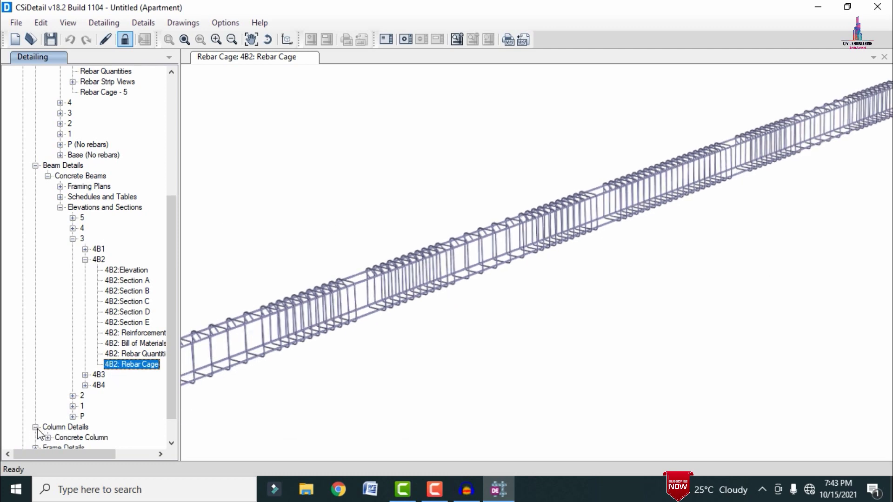
left_click(48, 437)
scroll(91, 367, "down", 1)
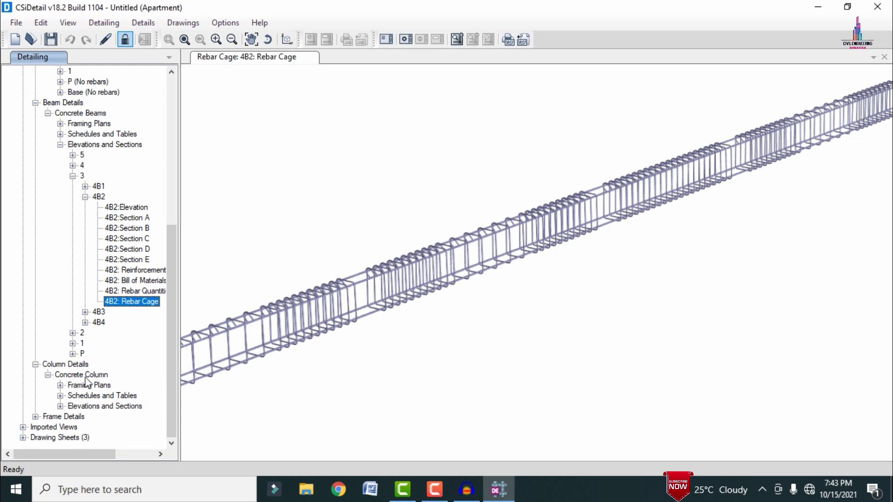
left_click(60, 406)
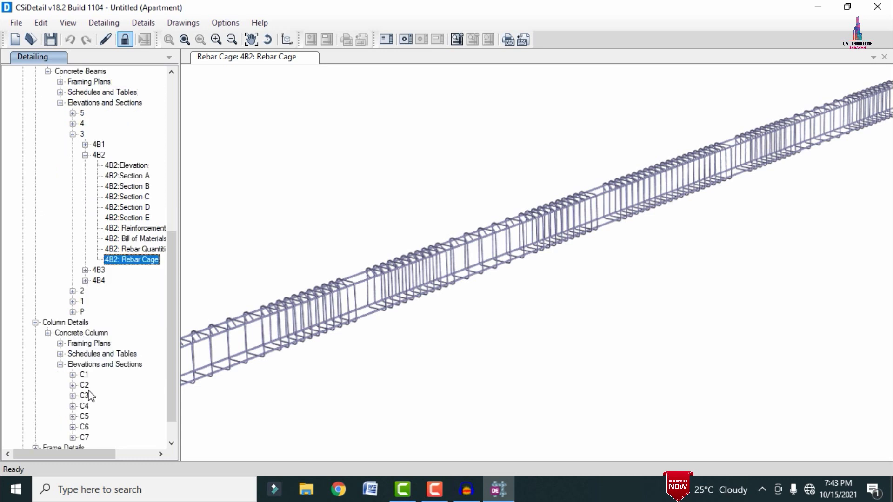
left_click(73, 406)
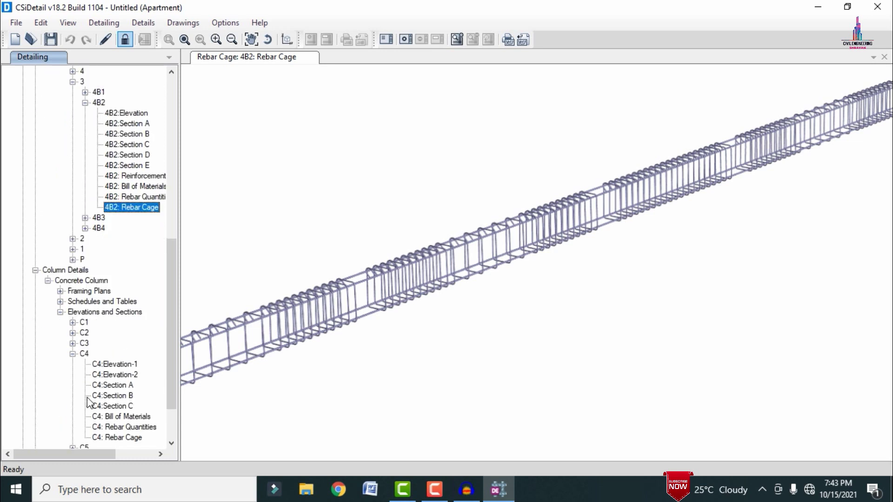
left_click(125, 386)
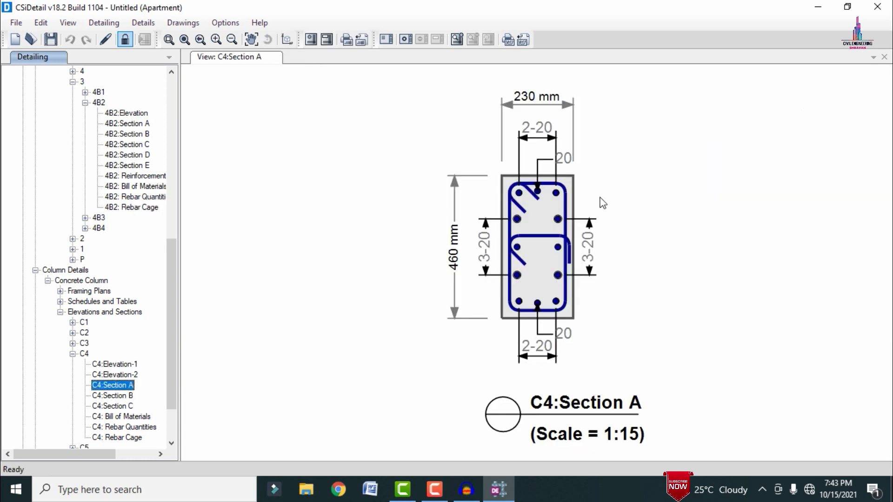
left_click(113, 396)
left_click(112, 385)
scroll(112, 385, "down", 2)
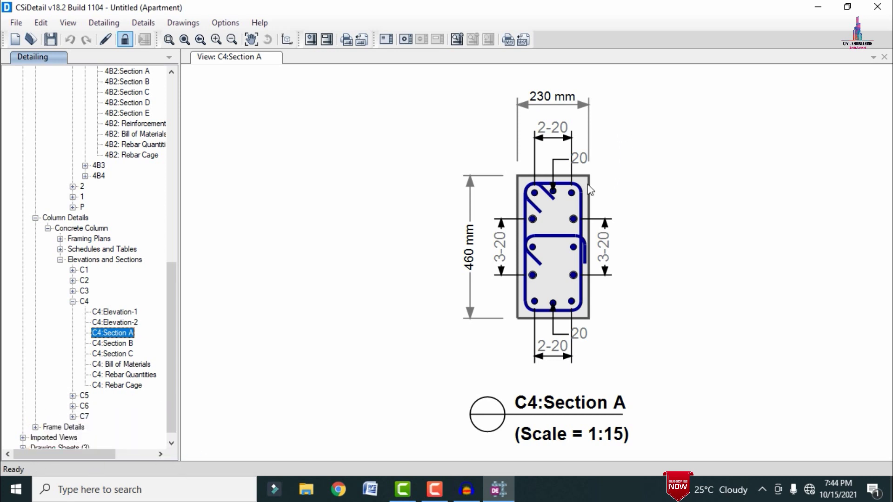
left_click(122, 386)
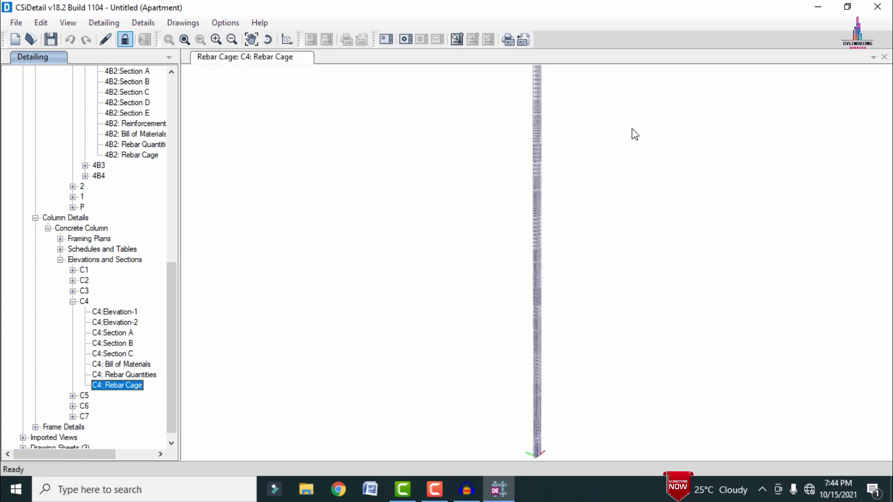
middle_click_drag(519, 170, 522, 192)
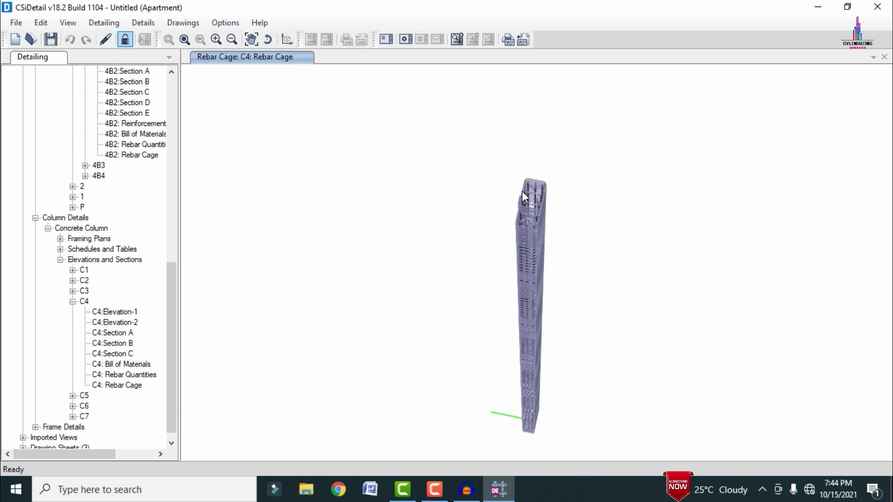
scroll(554, 195, "up", 5)
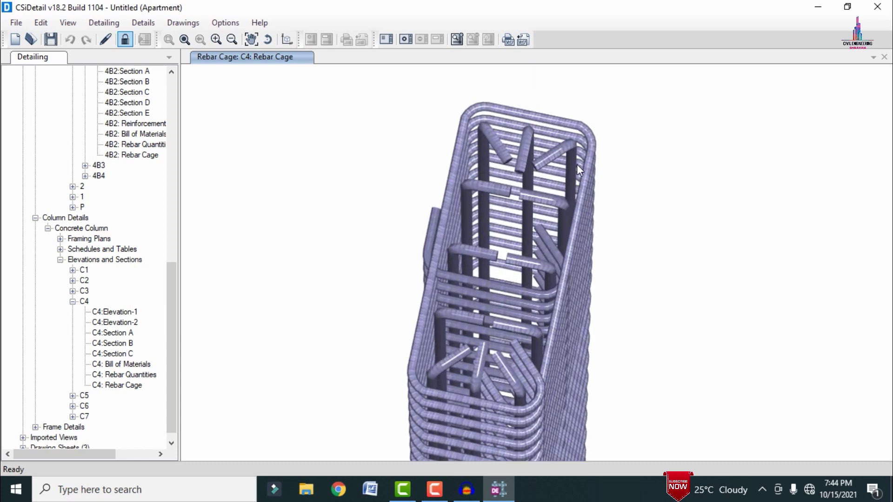
scroll(392, 119, "down", 5)
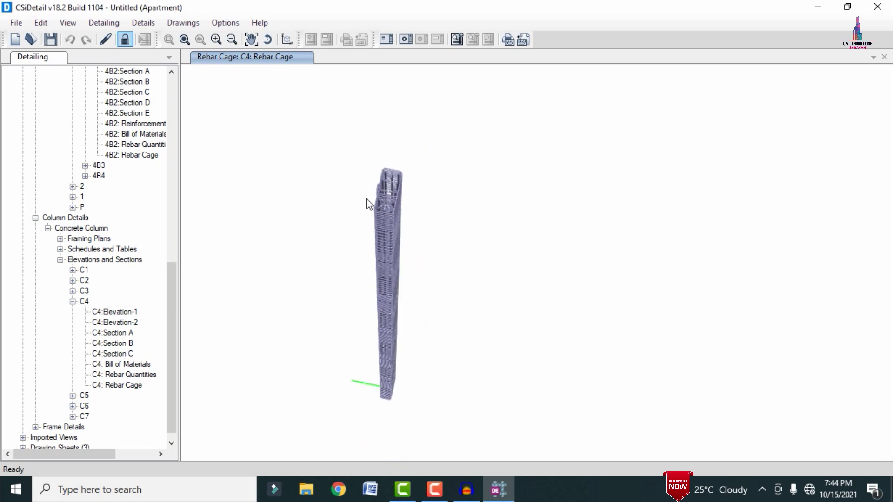